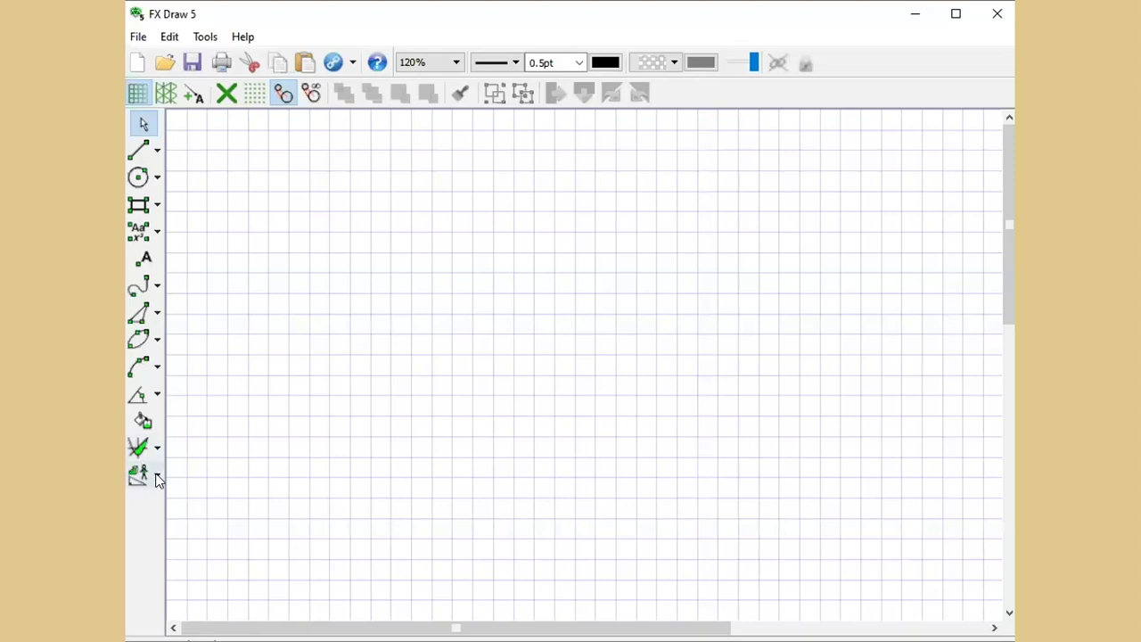
# Step: Open the gallery figure selection and look through the Chance Processes images
pyautogui.click(156, 480)
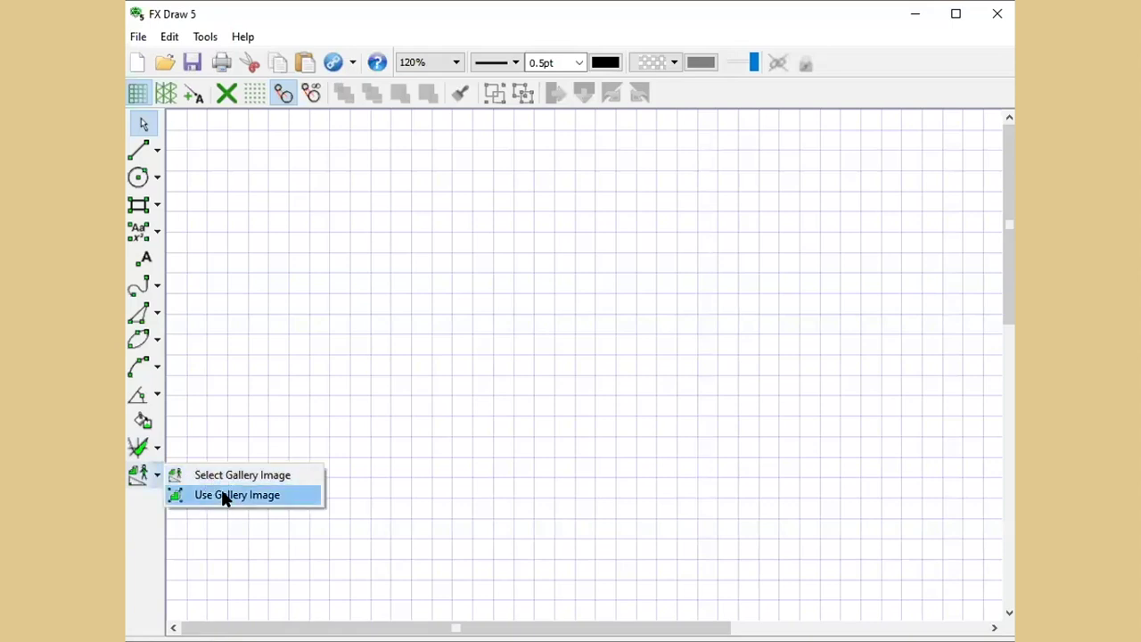
pyautogui.click(222, 493)
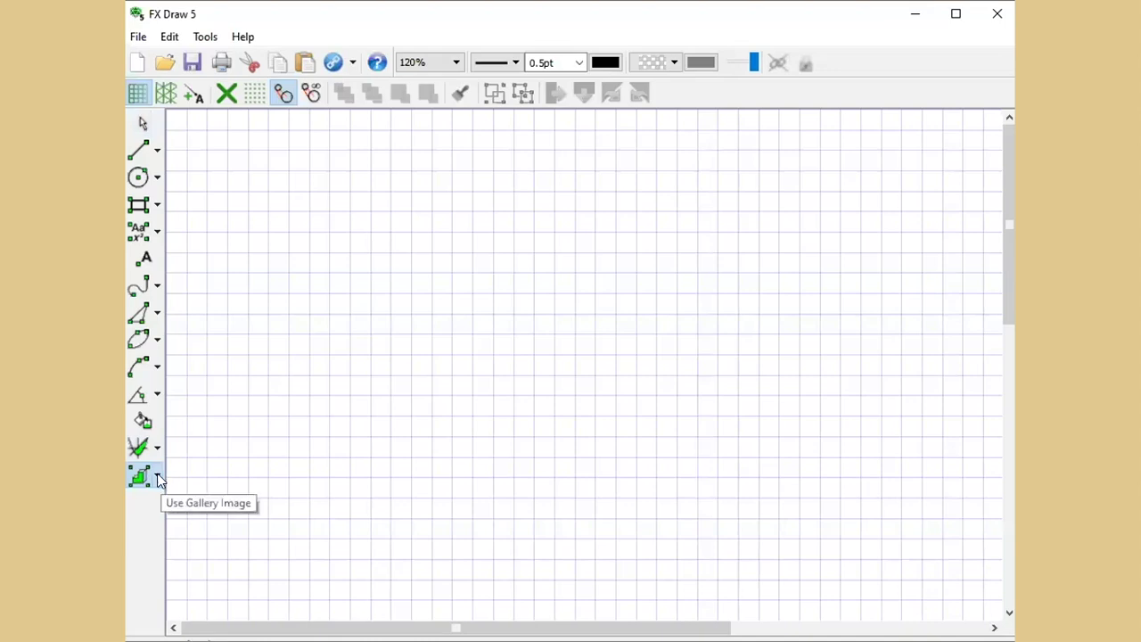
pyautogui.click(158, 480)
pyautogui.click(187, 473)
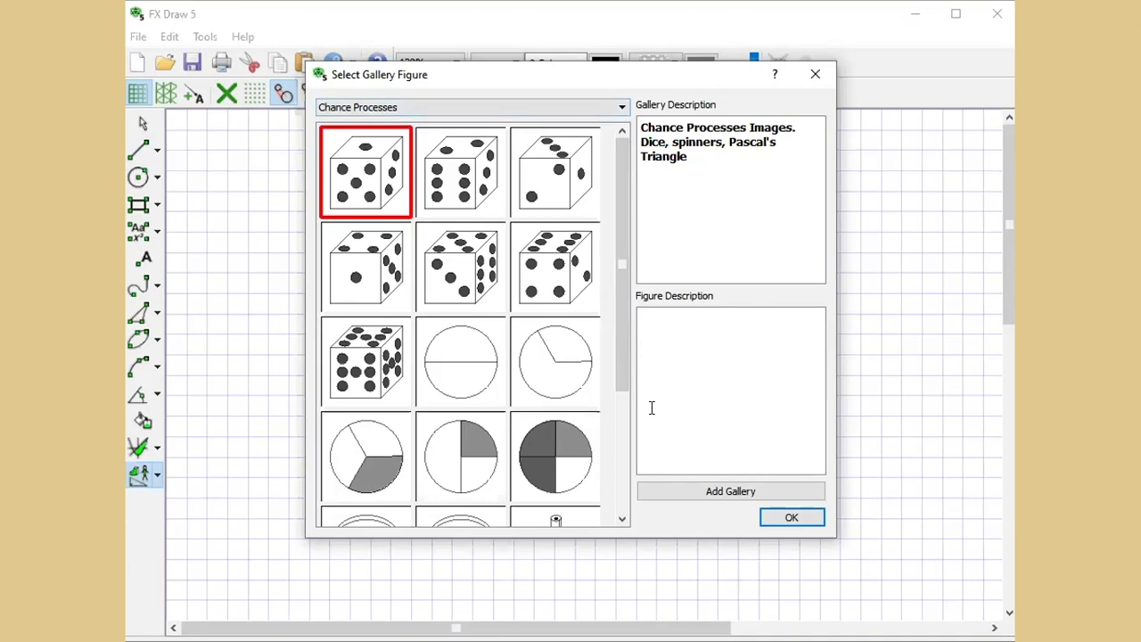
pyautogui.scroll(-3, 624, 416)
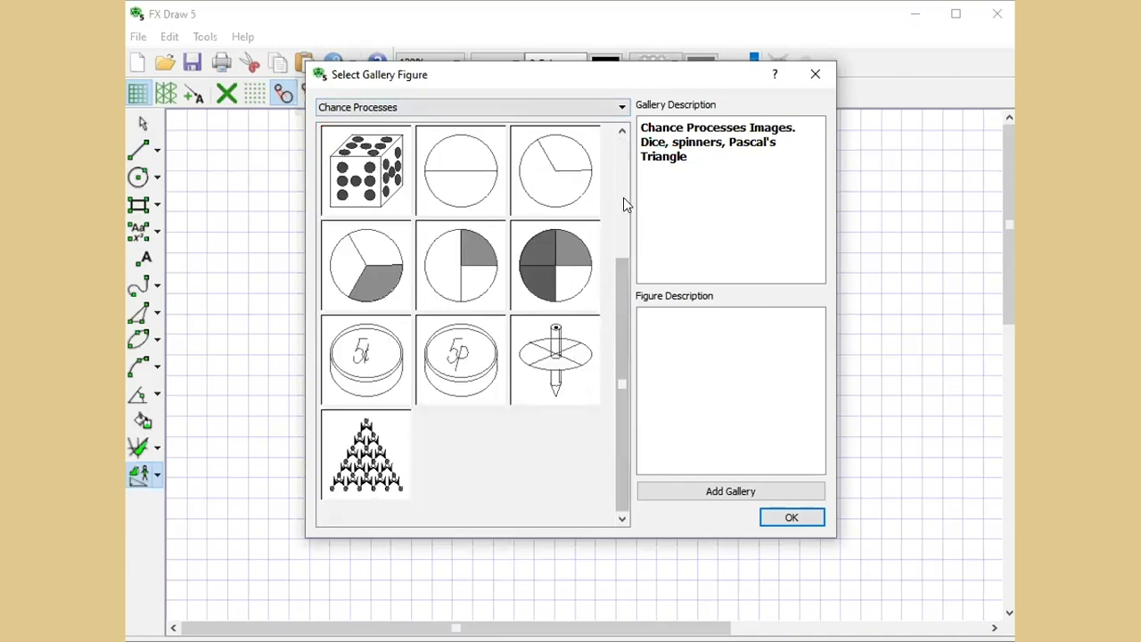
pyautogui.scroll(3, 624, 200)
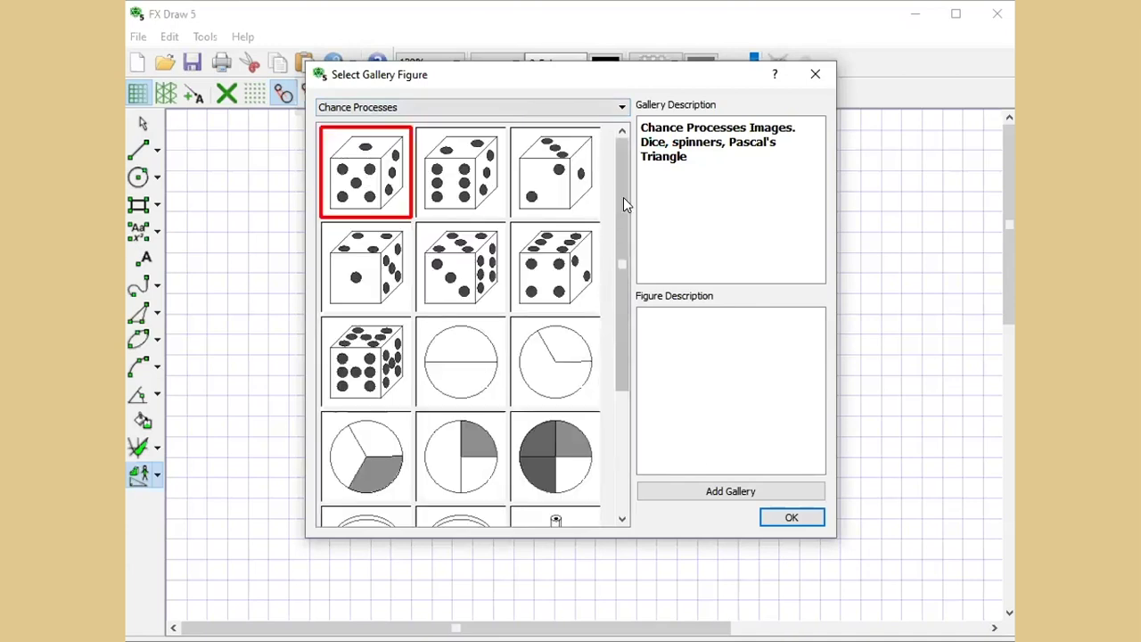
# Step: From the Circle Geometry gallery, place the circle with two radii and two chords on the page, about 6 grid squares wide
pyautogui.click(624, 108)
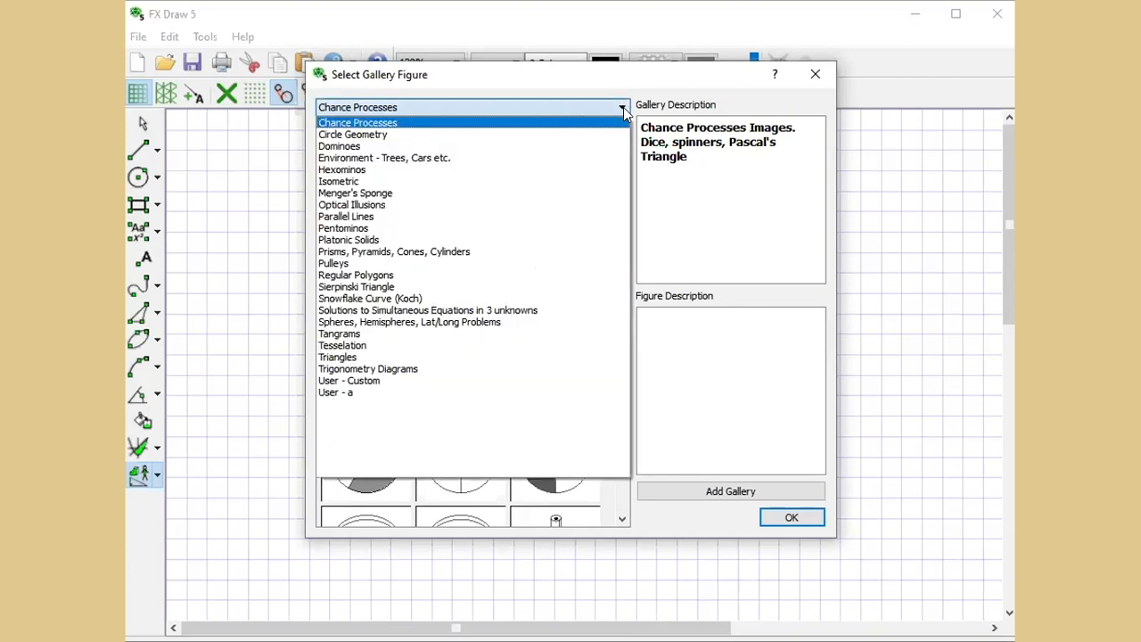
pyautogui.click(374, 125)
pyautogui.press('Down')
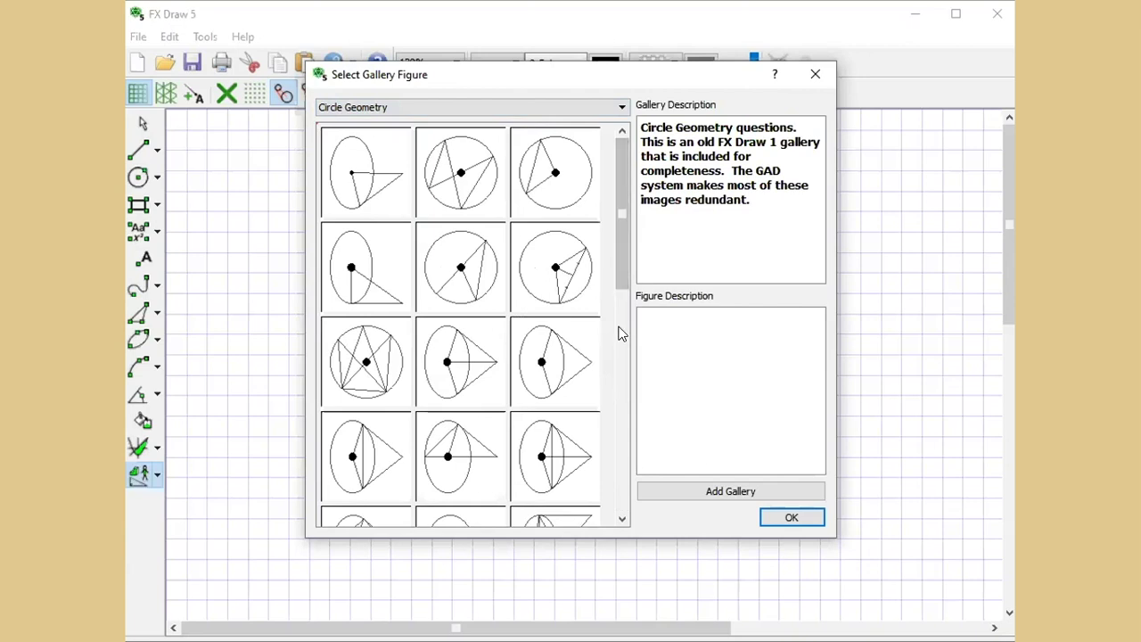
pyautogui.click(621, 333)
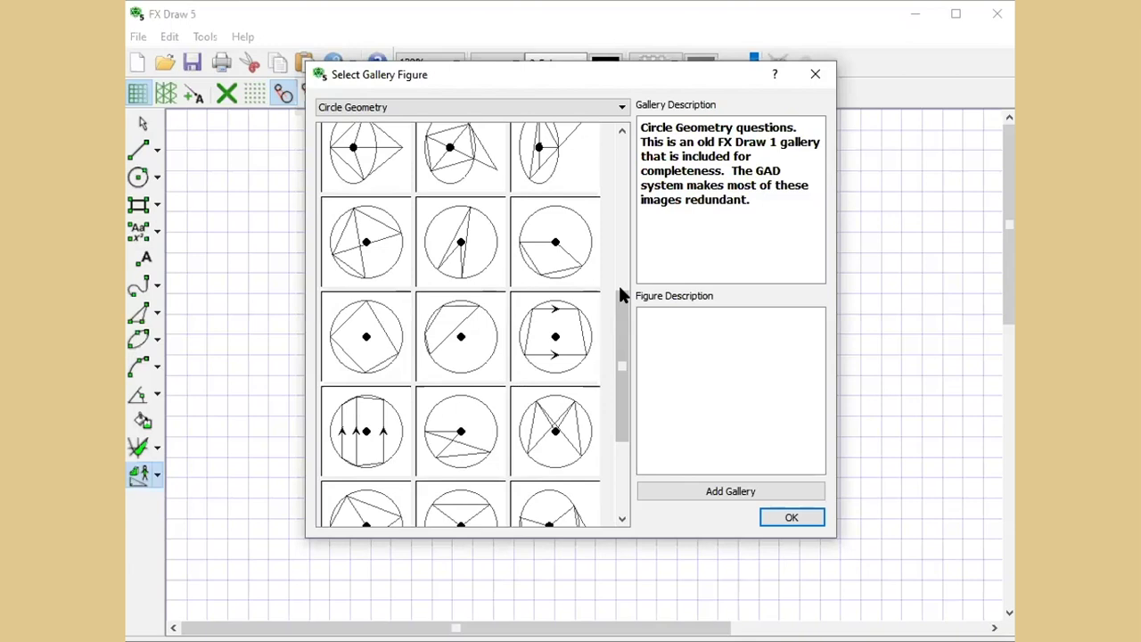
pyautogui.click(561, 259)
pyautogui.doubleClick(562, 258)
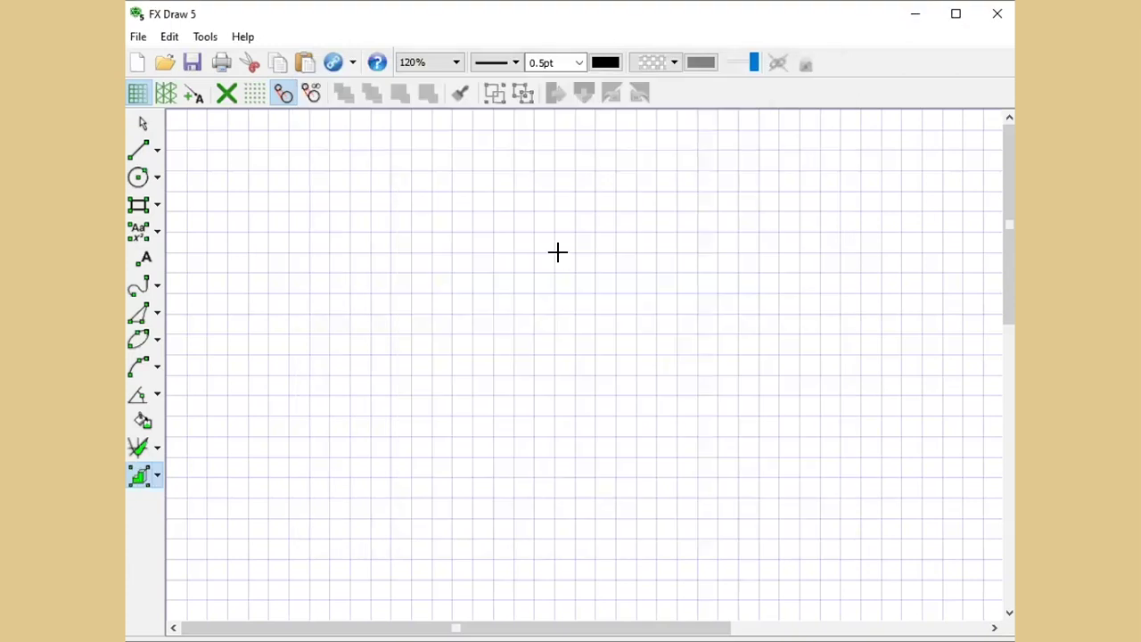
pyautogui.moveTo(377, 211); pyautogui.dragTo(466, 325)
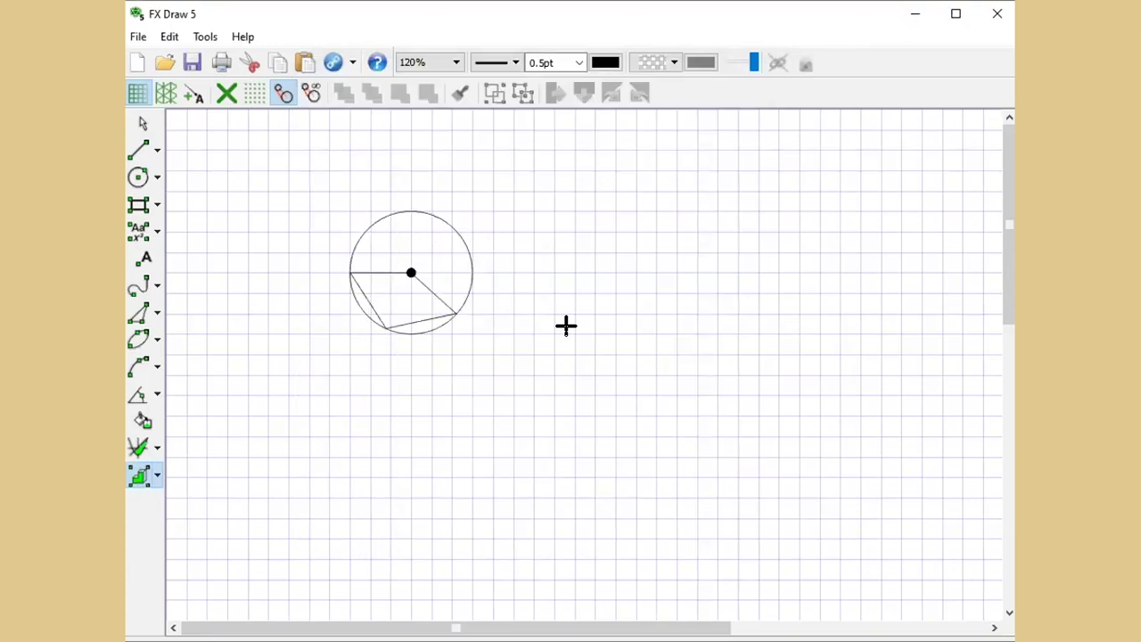
# Step: Add two plain text box labels, A and B, in the empty area beside the circle figure
pyautogui.click(157, 234)
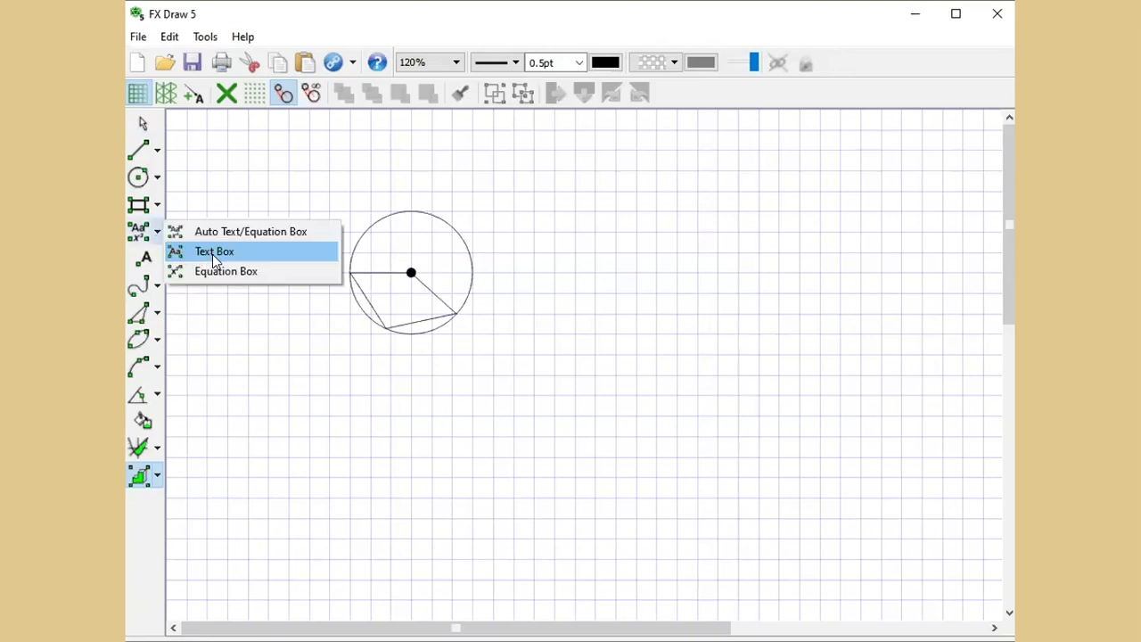
pyautogui.click(212, 254)
pyautogui.click(239, 273)
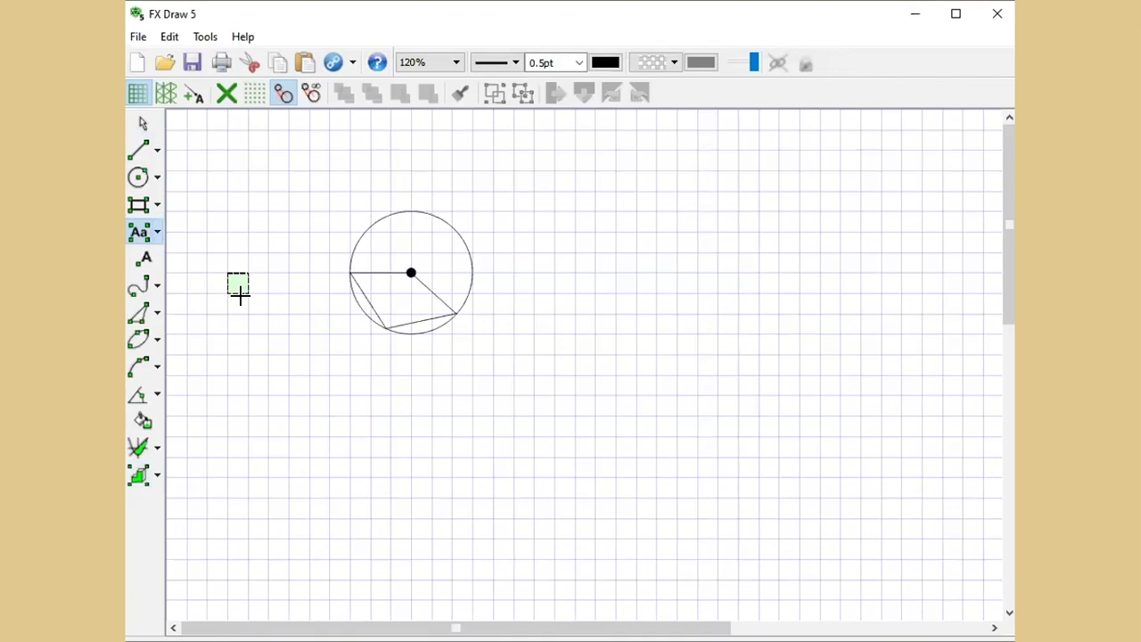
pyautogui.write('A')
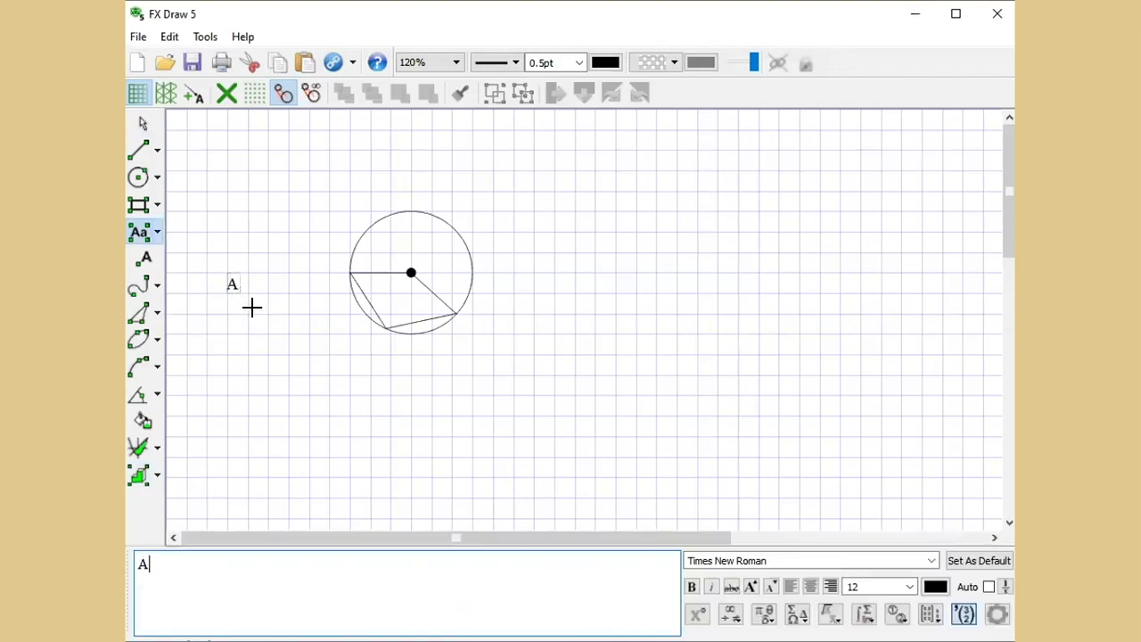
pyautogui.press('Return')
pyautogui.moveTo(250, 313); pyautogui.dragTo(263, 336)
pyautogui.write('B')
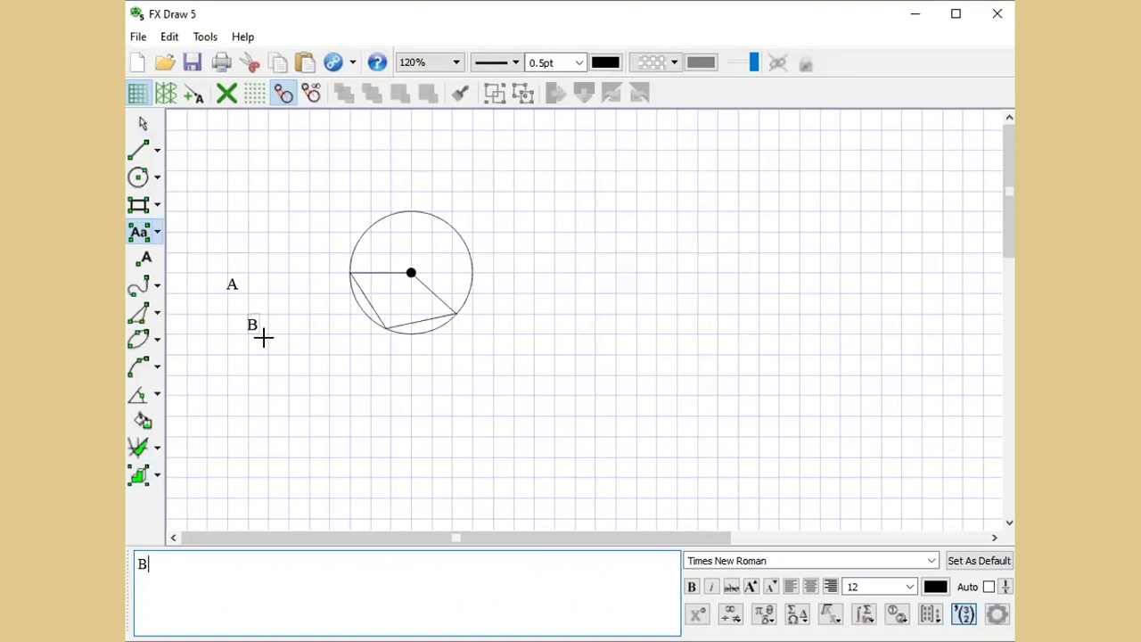
# Step: Move label A beside the outer end of the circle's horizontal radius and label B just below the vertex where the two chords meet
pyautogui.click(143, 125)
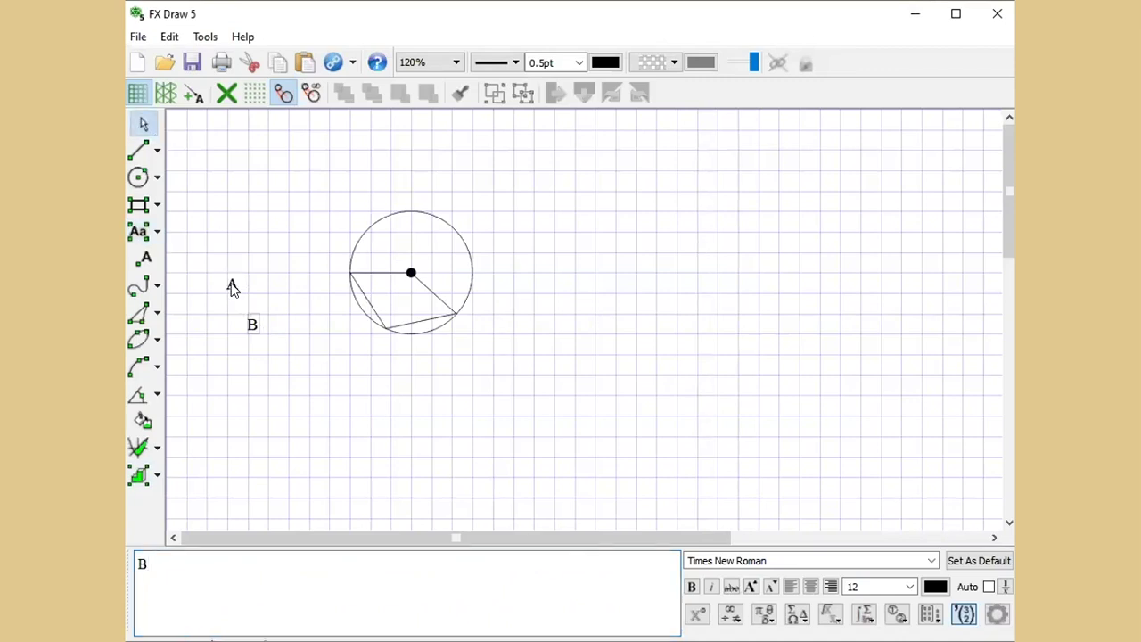
pyautogui.moveTo(232, 288); pyautogui.dragTo(341, 272)
pyautogui.click(252, 323)
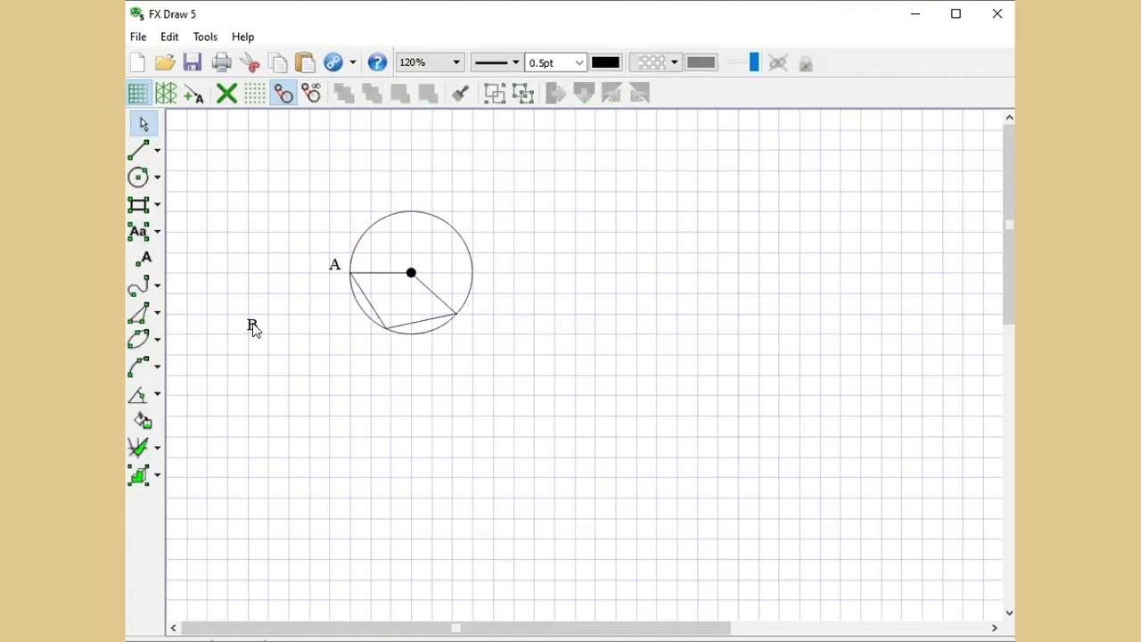
pyautogui.moveTo(252, 326); pyautogui.dragTo(377, 350)
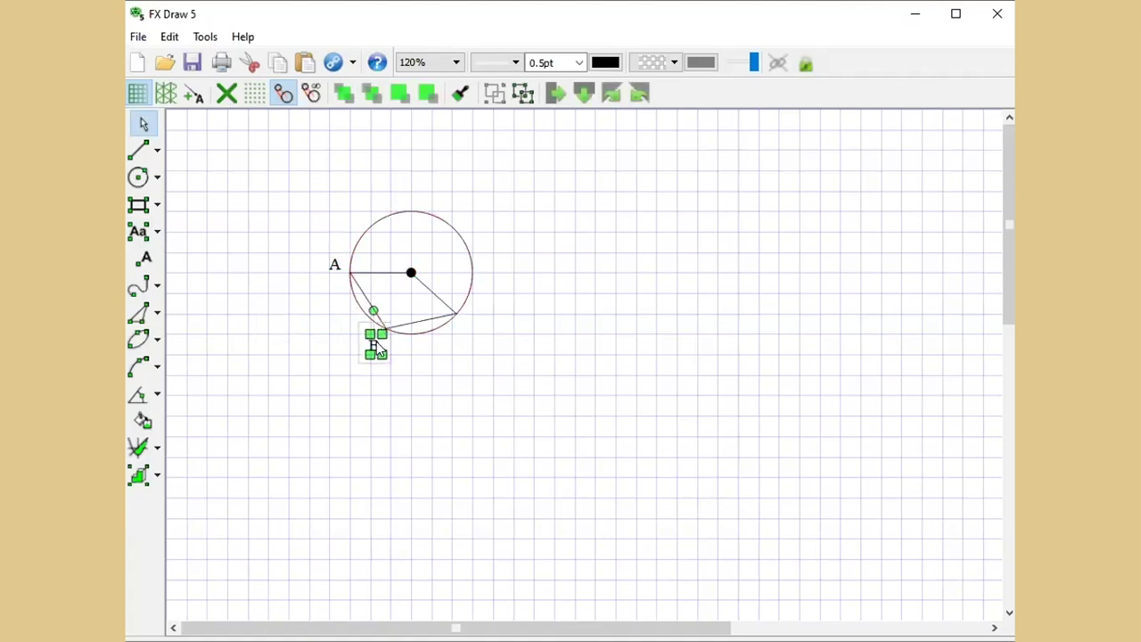
pyautogui.click(514, 493)
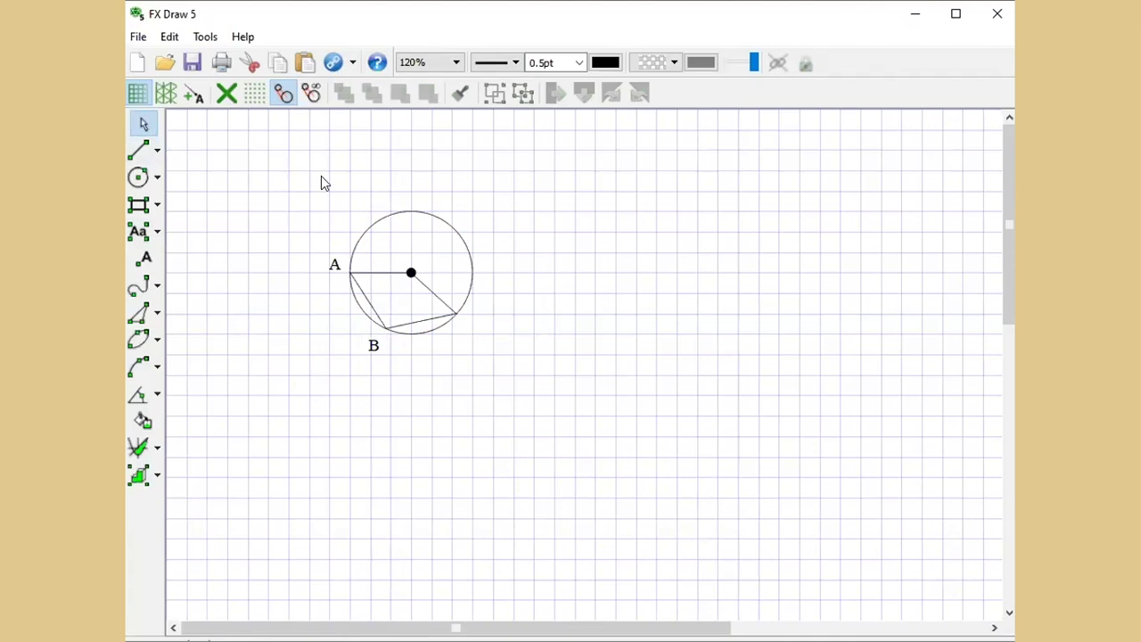
# Step: Select the circle figure together with labels A and B and cut them from the page
pyautogui.moveTo(294, 183); pyautogui.dragTo(385, 192)
pyautogui.moveTo(520, 201); pyautogui.dragTo(555, 394)
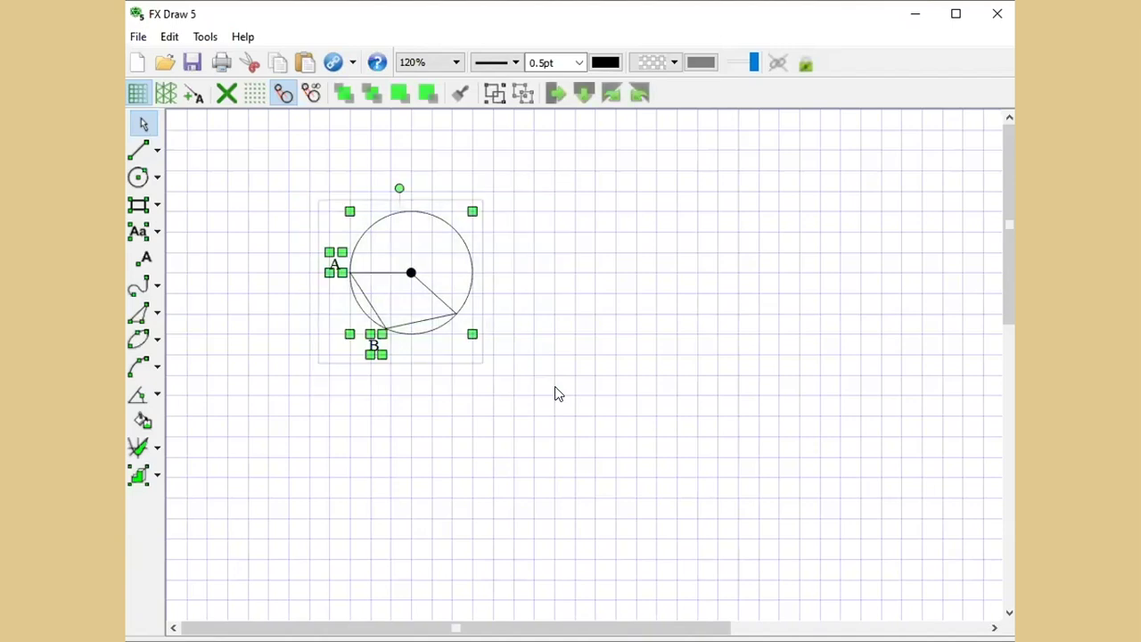
pyautogui.click(557, 394)
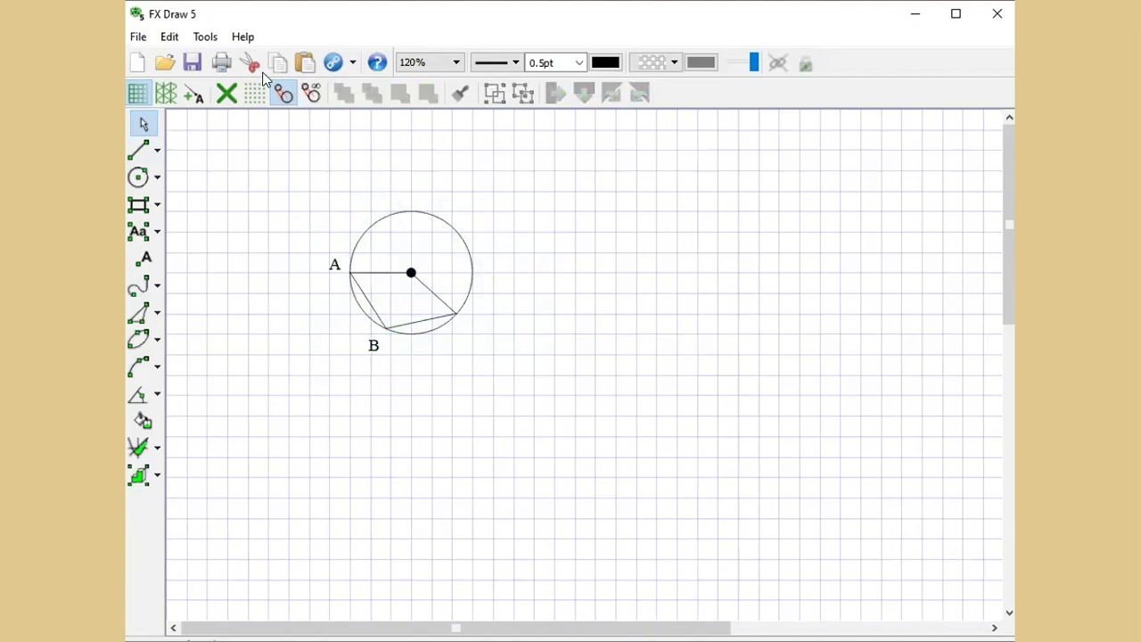
pyautogui.moveTo(297, 170); pyautogui.dragTo(504, 373)
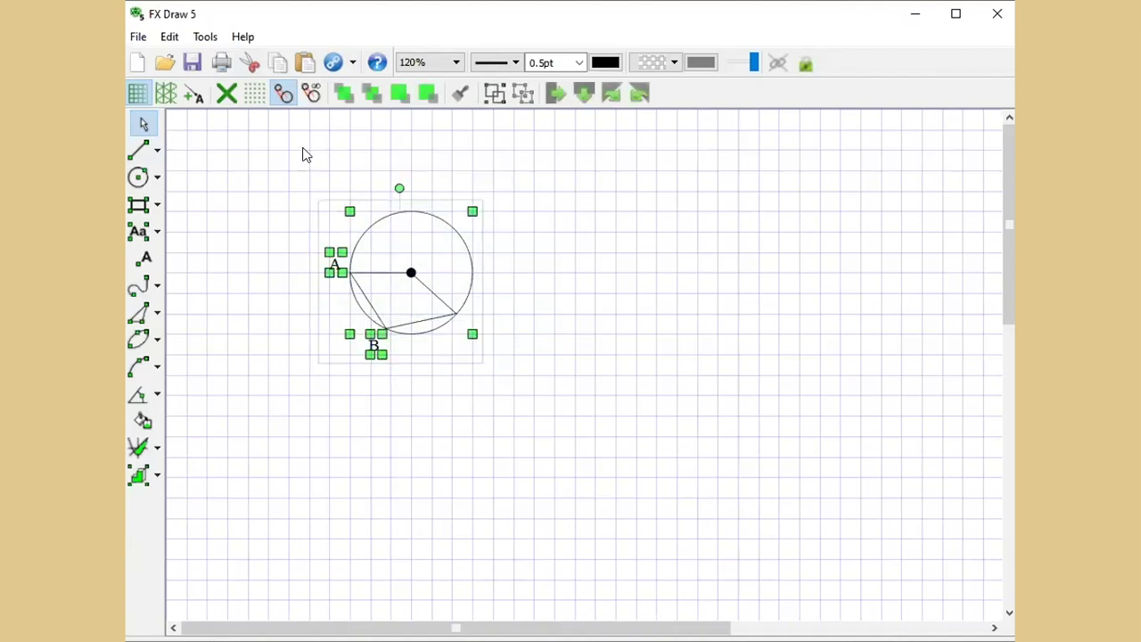
pyautogui.click(251, 62)
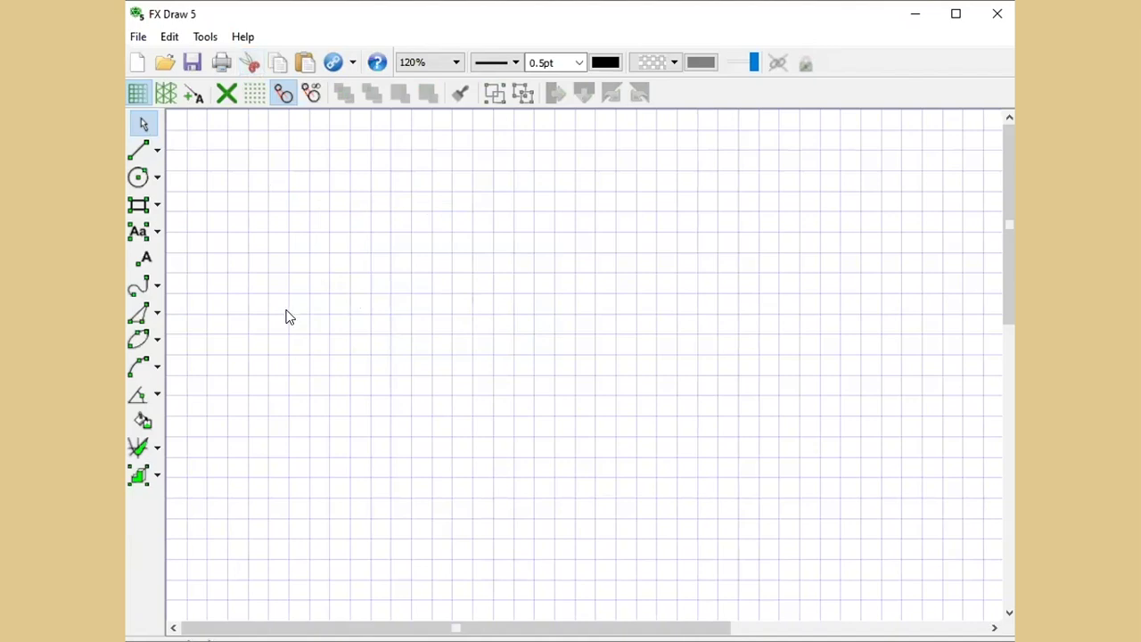
# Step: Reopen the gallery figure selection, switch to the Dominoes gallery and look through its images
pyautogui.click(158, 478)
pyautogui.click(200, 477)
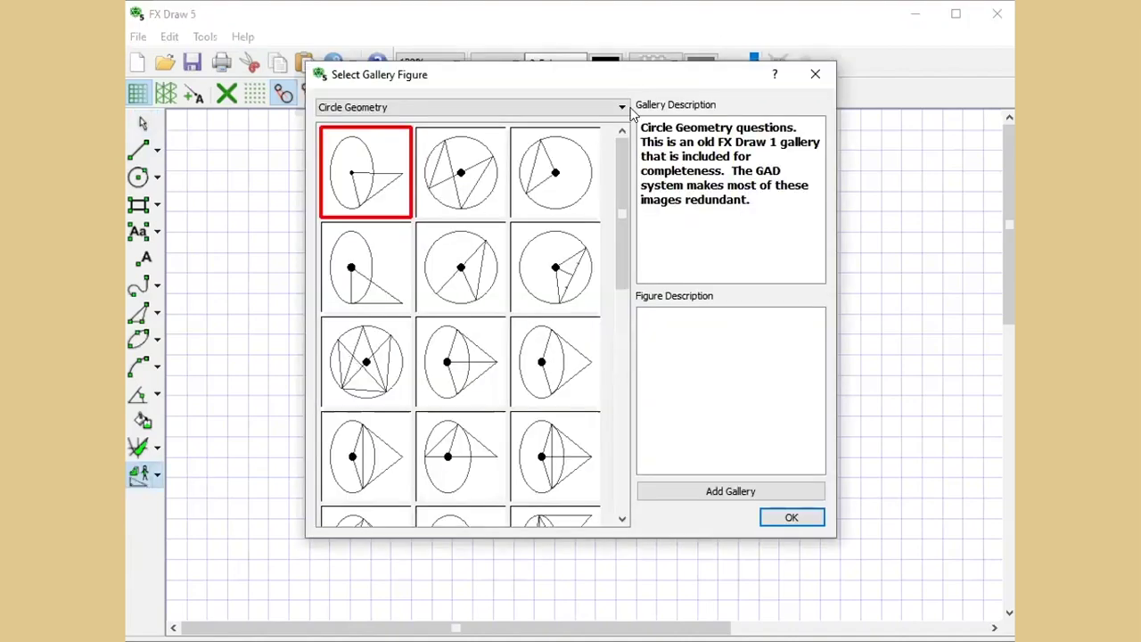
pyautogui.click(621, 109)
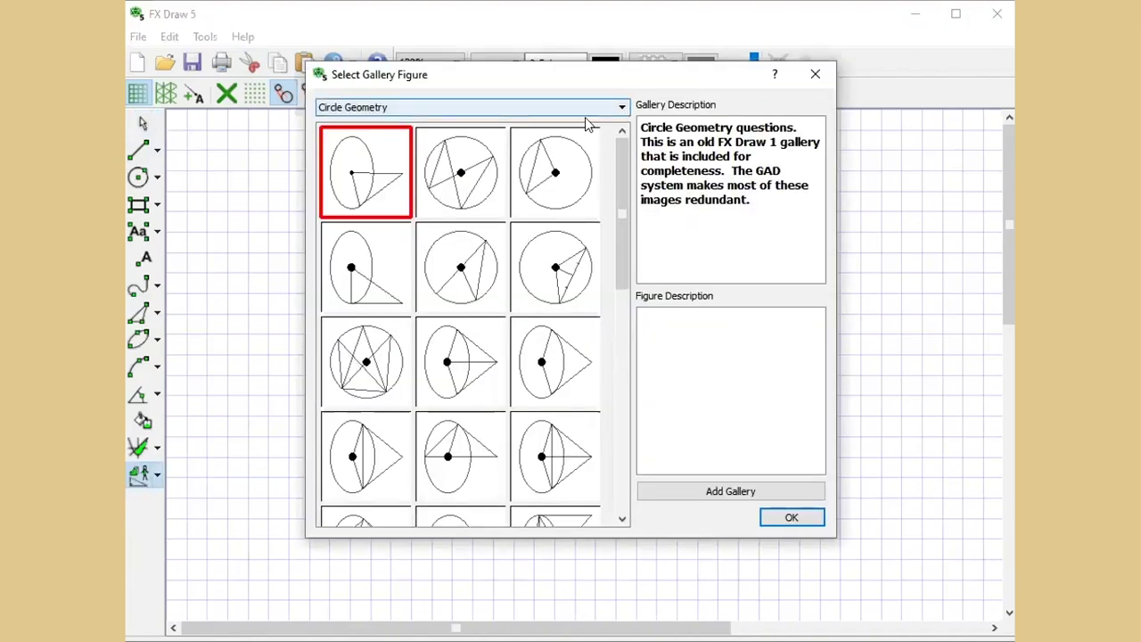
pyautogui.press('Escape')
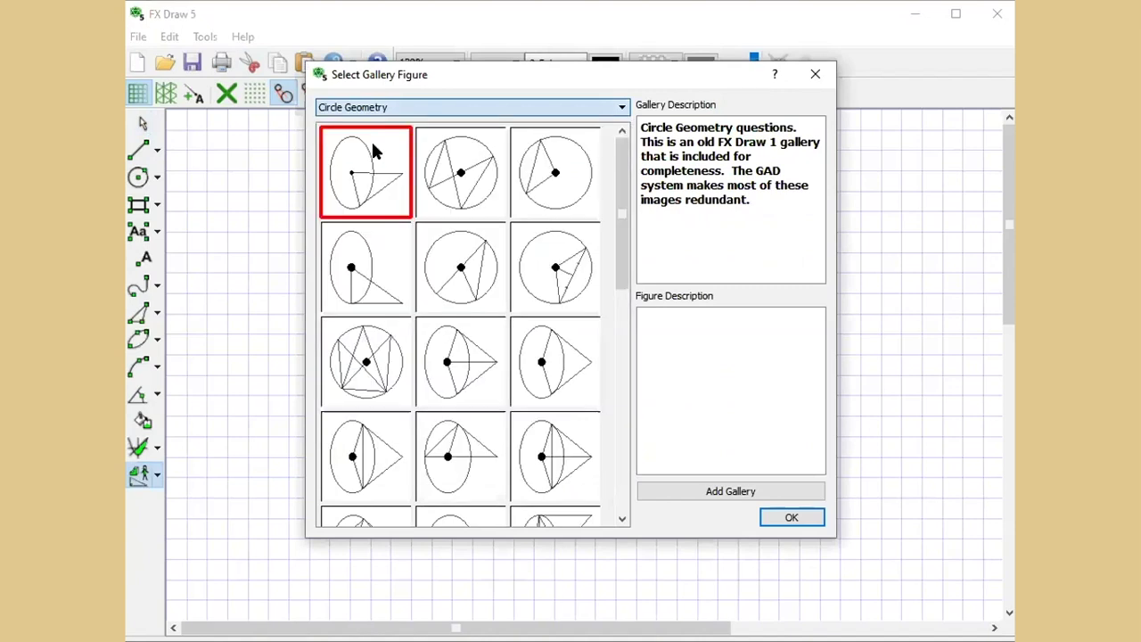
pyautogui.press('Down')
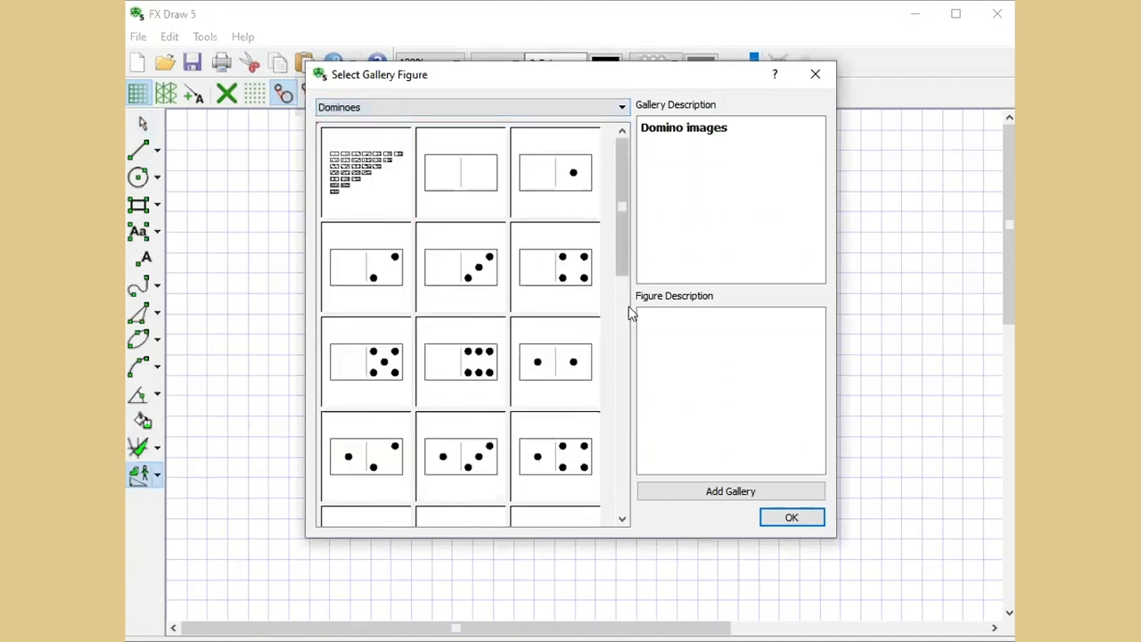
pyautogui.scroll(-5, 622, 357)
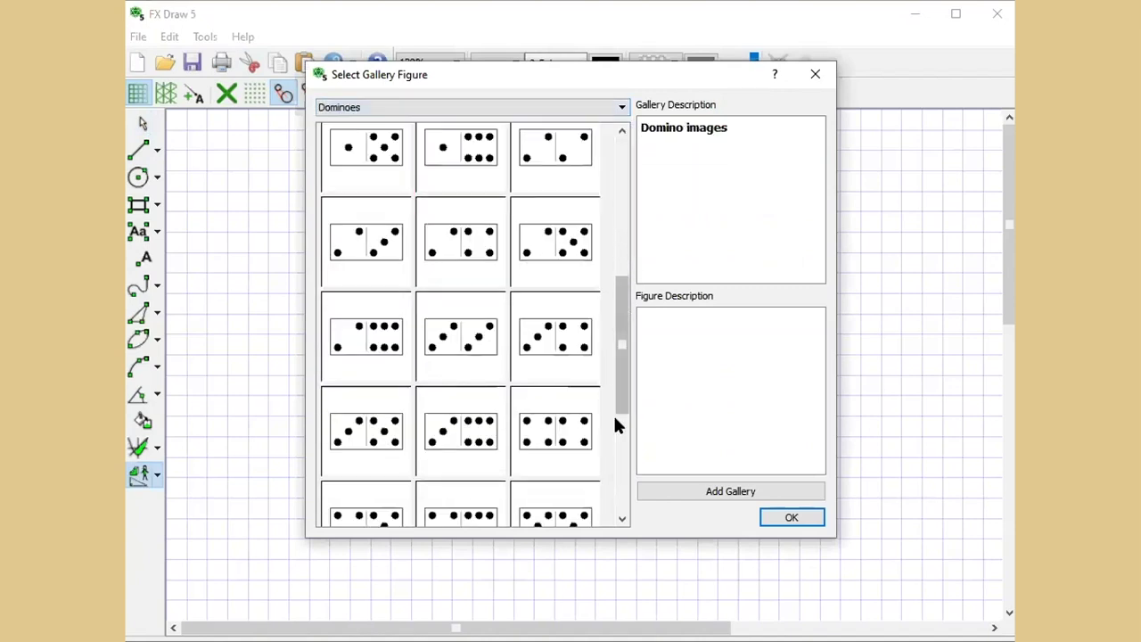
pyautogui.scroll(-3, 622, 439)
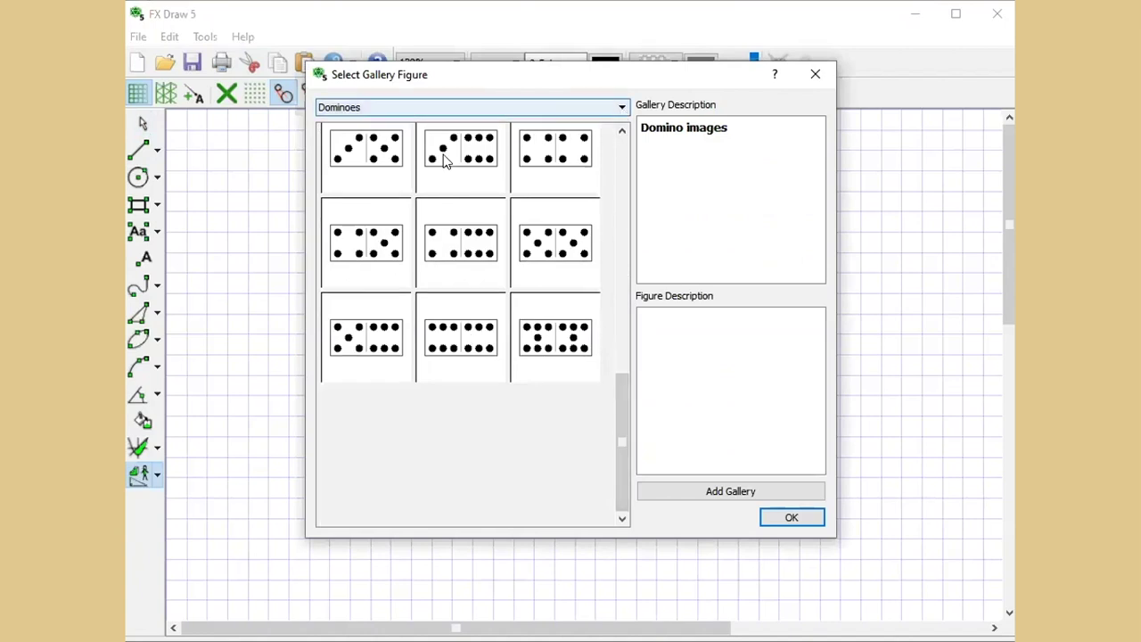
# Step: Switch to the Environment - Trees, Cars etc. gallery and look through its images
pyautogui.press('F4')
pyautogui.press('Escape')
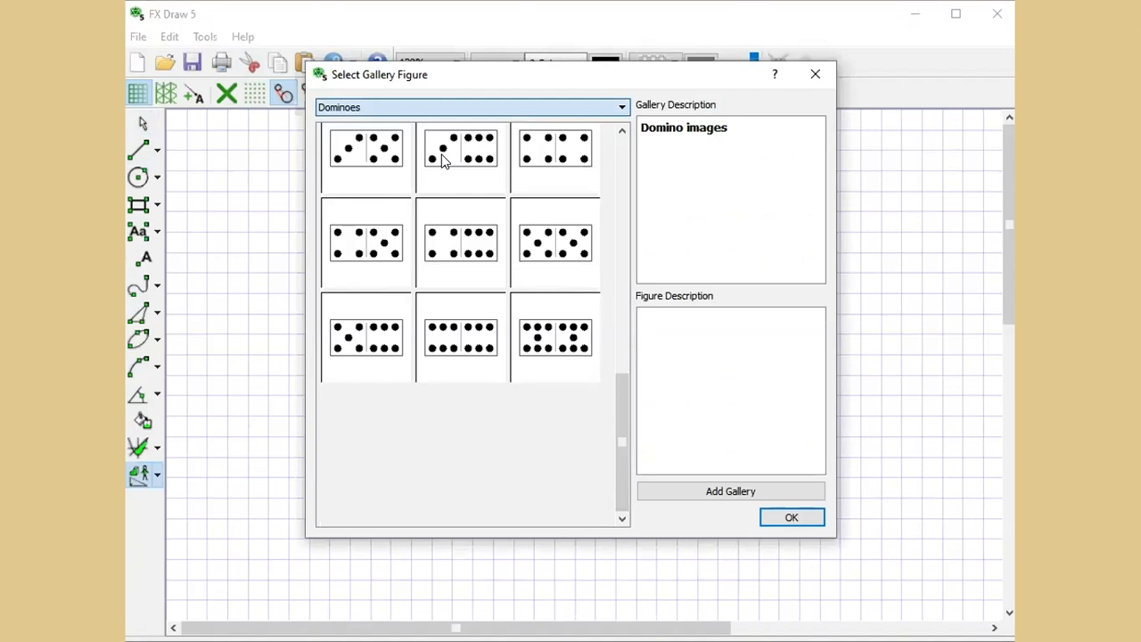
pyautogui.press('Down')
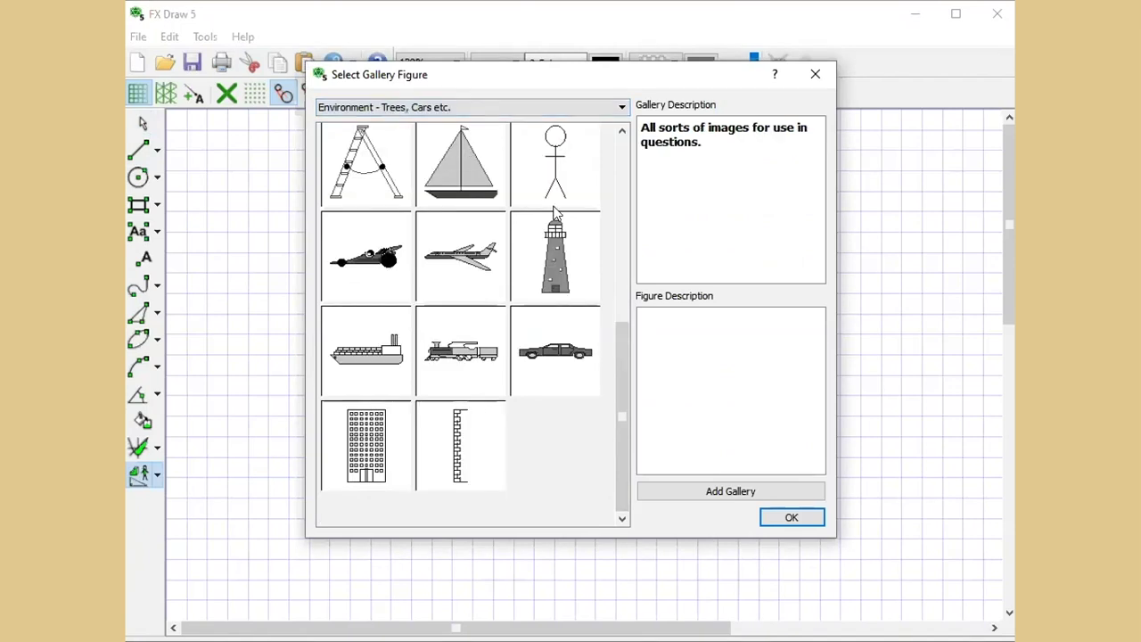
pyautogui.click(623, 185)
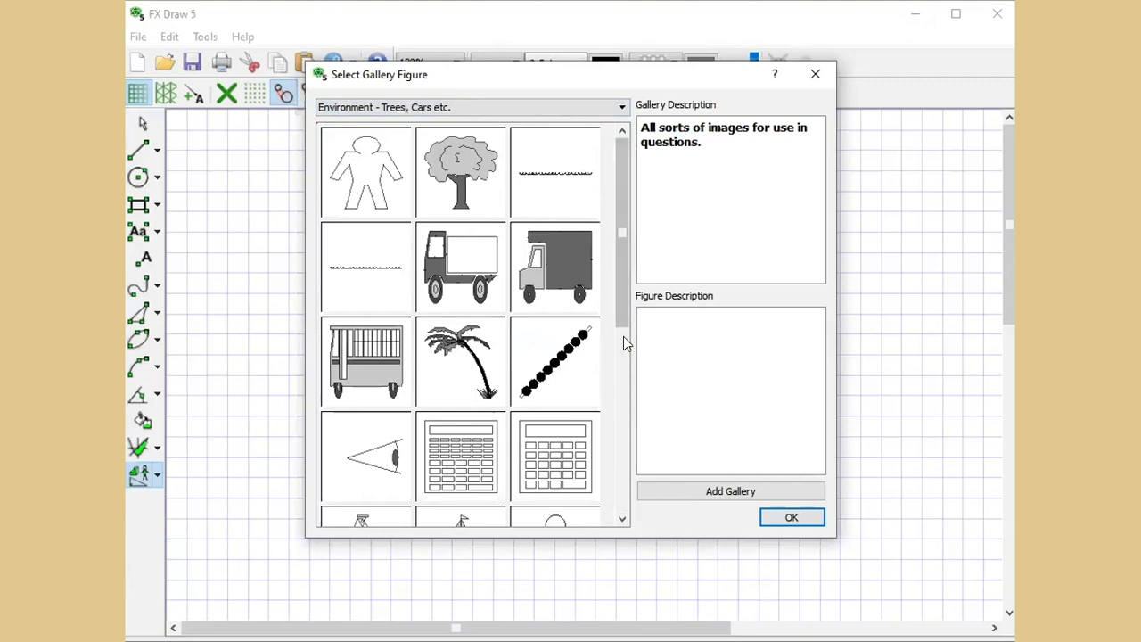
pyautogui.click(621, 366)
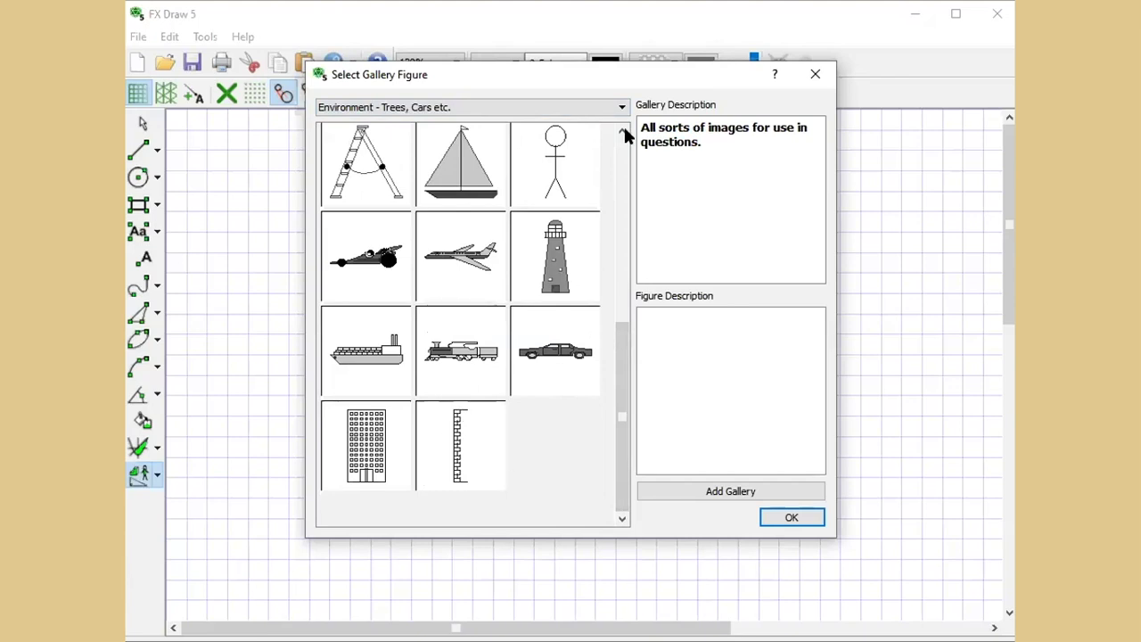
# Step: Switch to the Hexominos gallery and look through its images
pyautogui.click(565, 110)
pyautogui.click(373, 175)
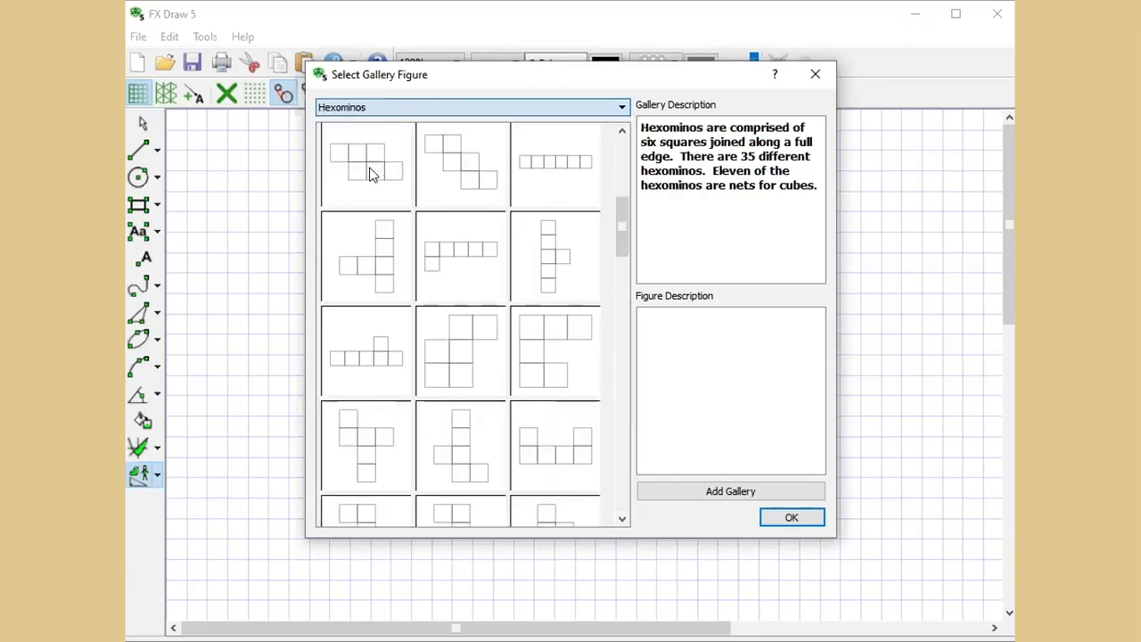
pyautogui.click(622, 307)
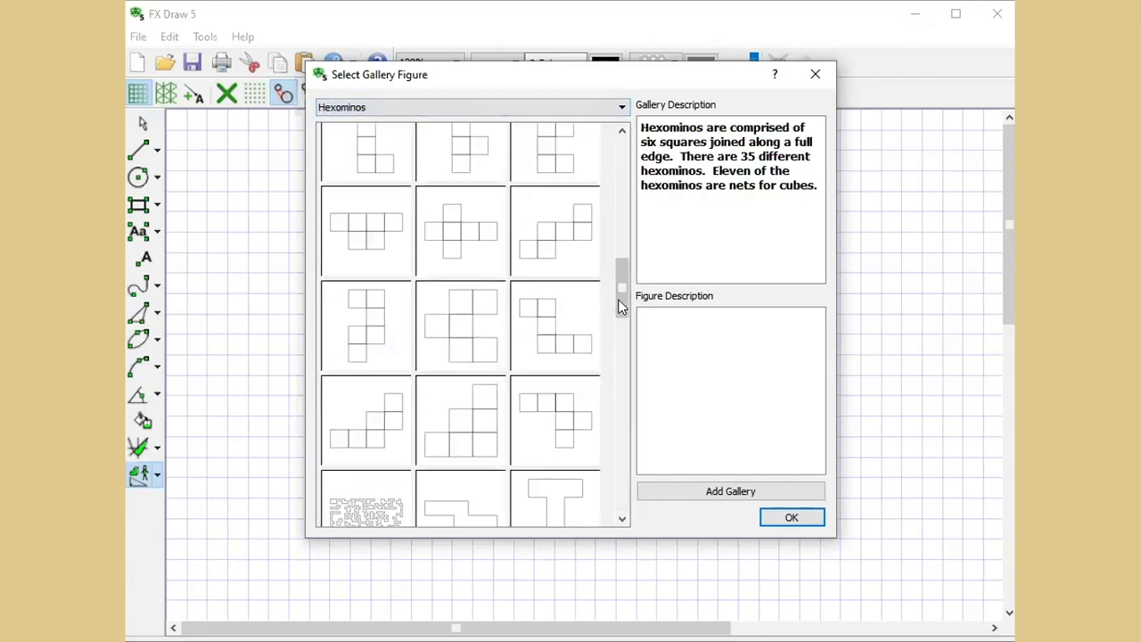
pyautogui.click(622, 372)
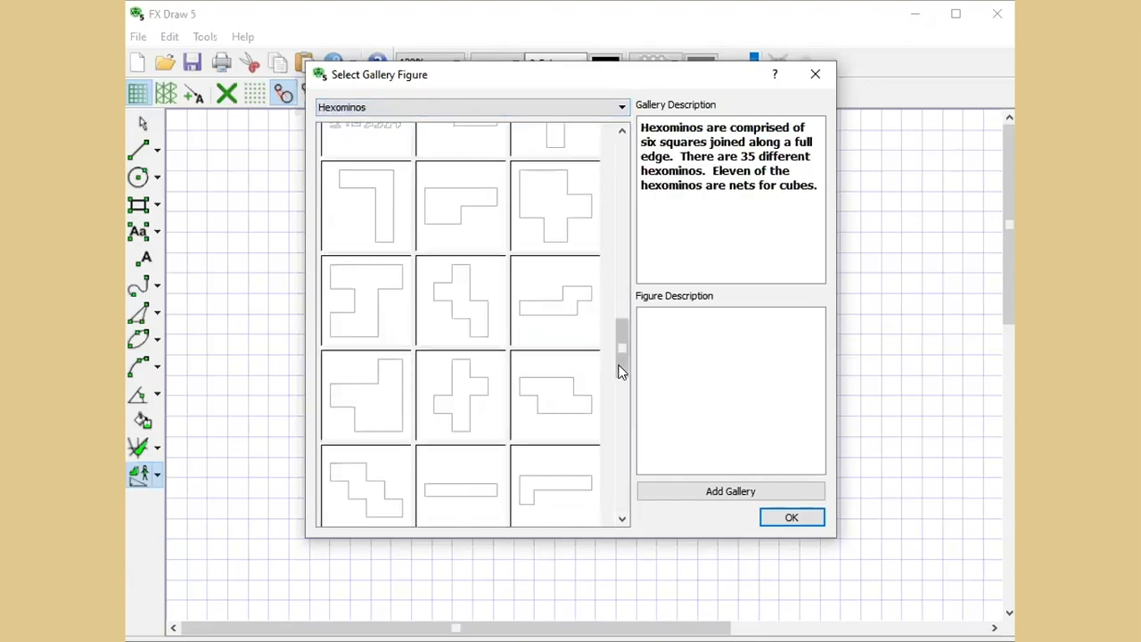
# Step: Switch to the Isometric gallery and look through its drawings up to the first row
pyautogui.click(622, 109)
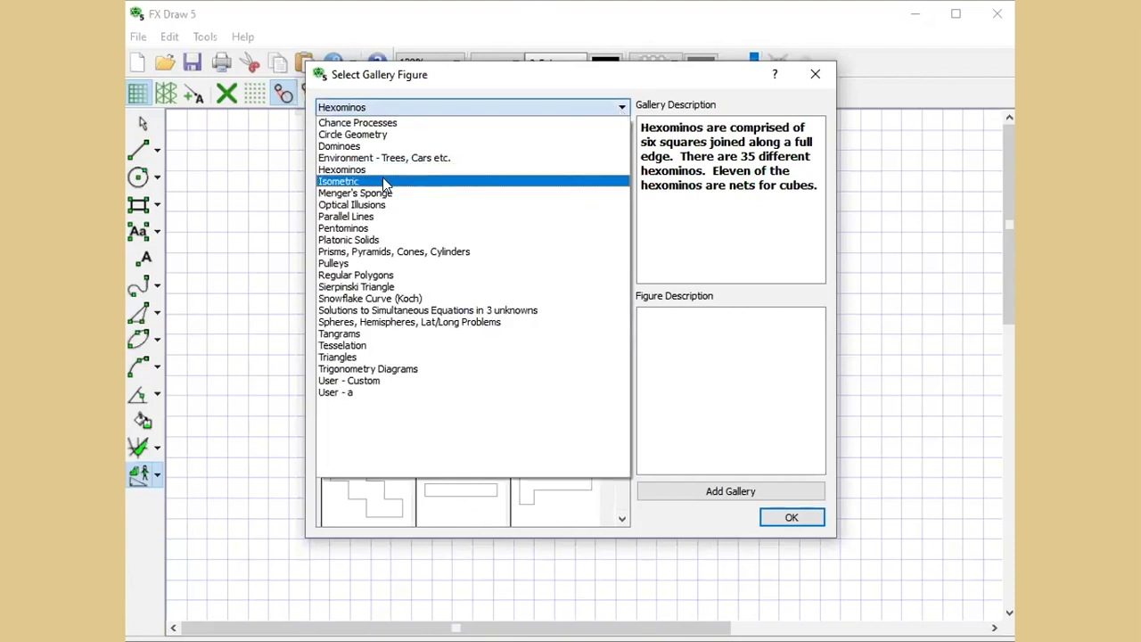
pyautogui.press('Escape')
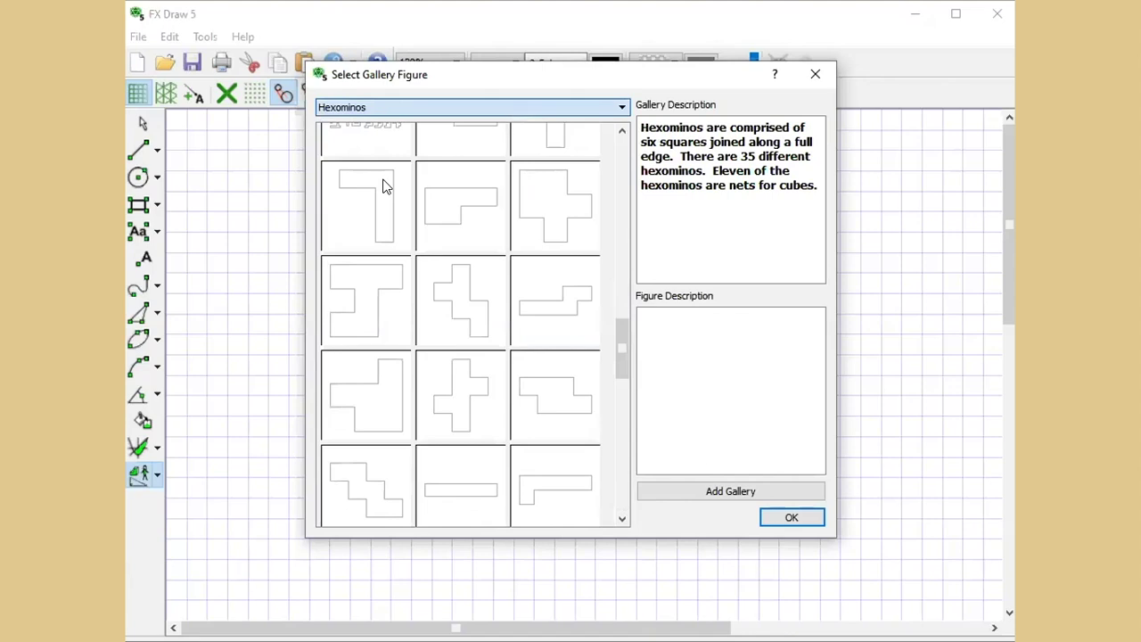
pyautogui.press('Down')
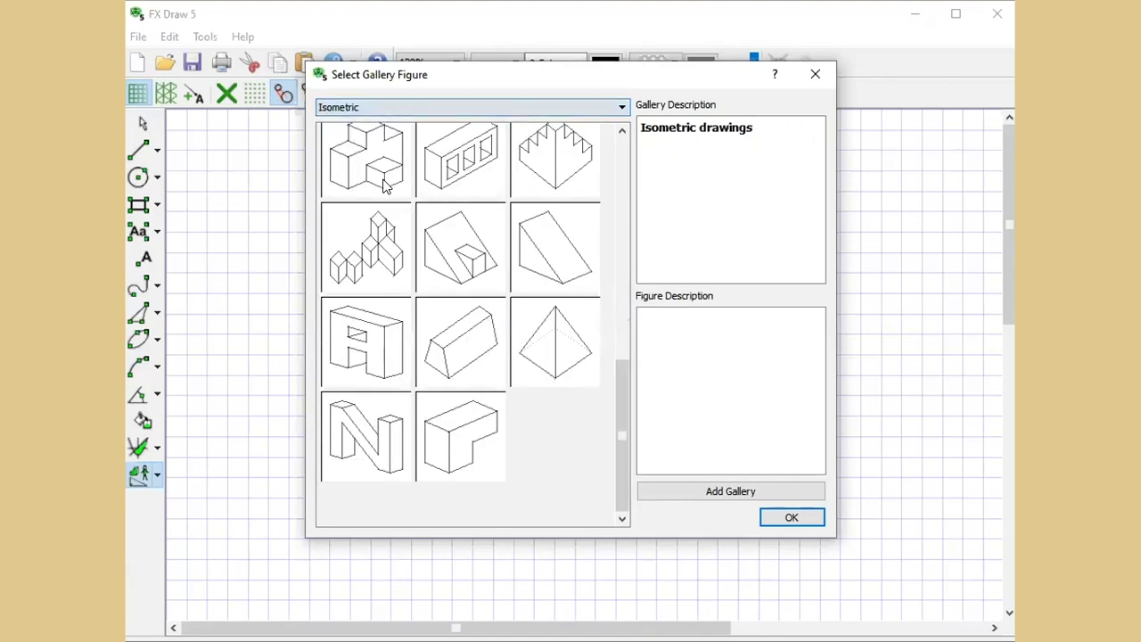
pyautogui.click(621, 167)
pyautogui.click(617, 147)
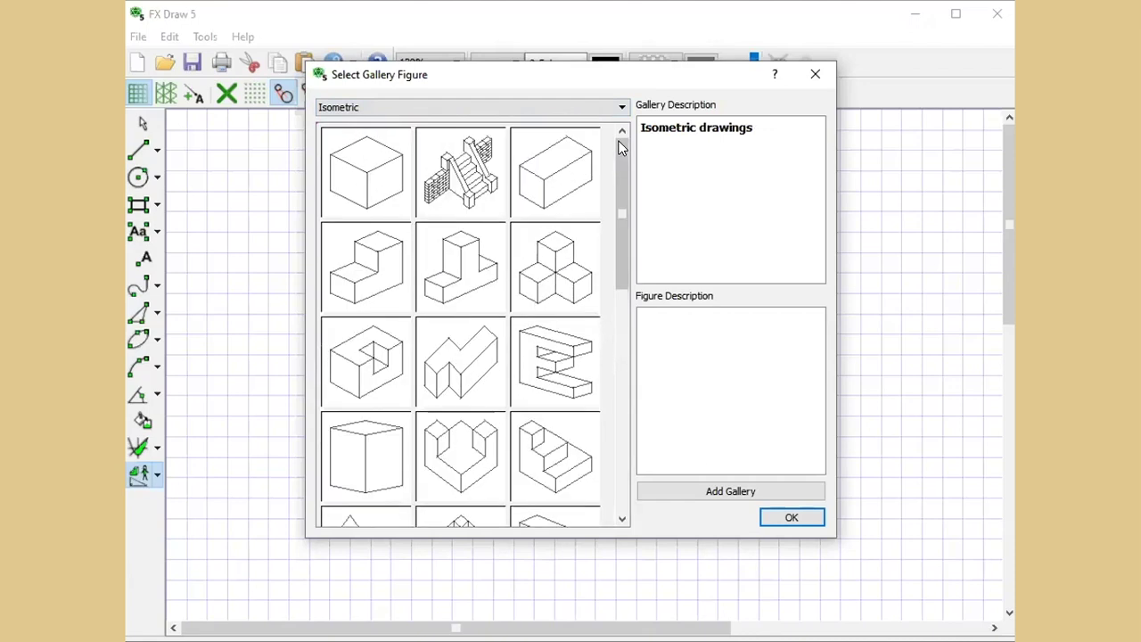
# Step: View the Menger's Sponge gallery and look through the images of the Optical Illusions gallery
pyautogui.click(623, 111)
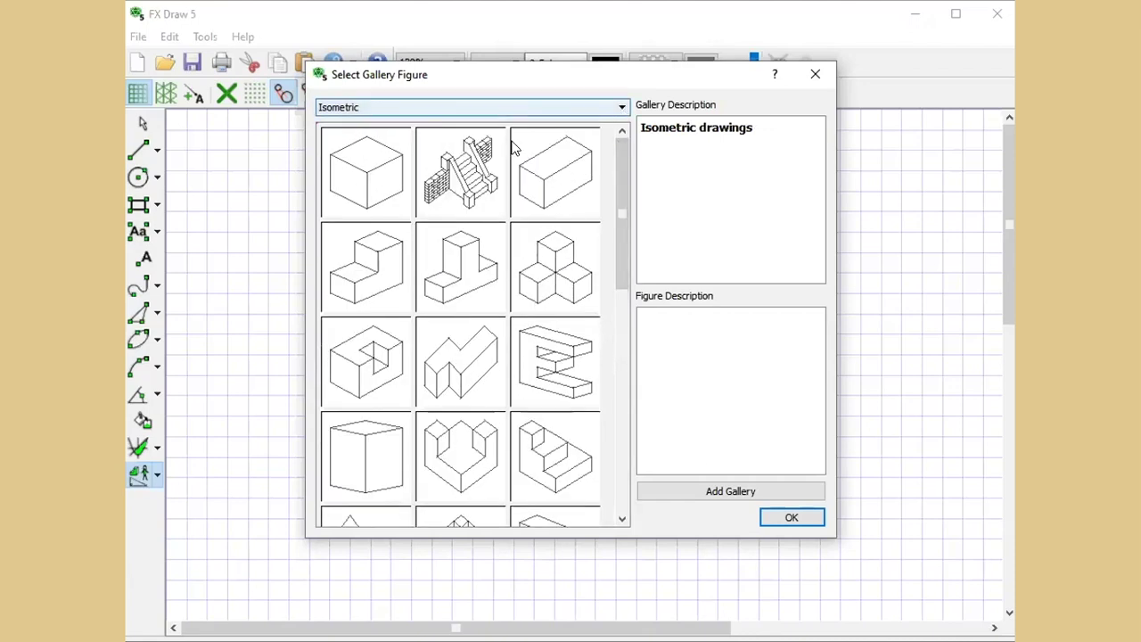
pyautogui.click(423, 199)
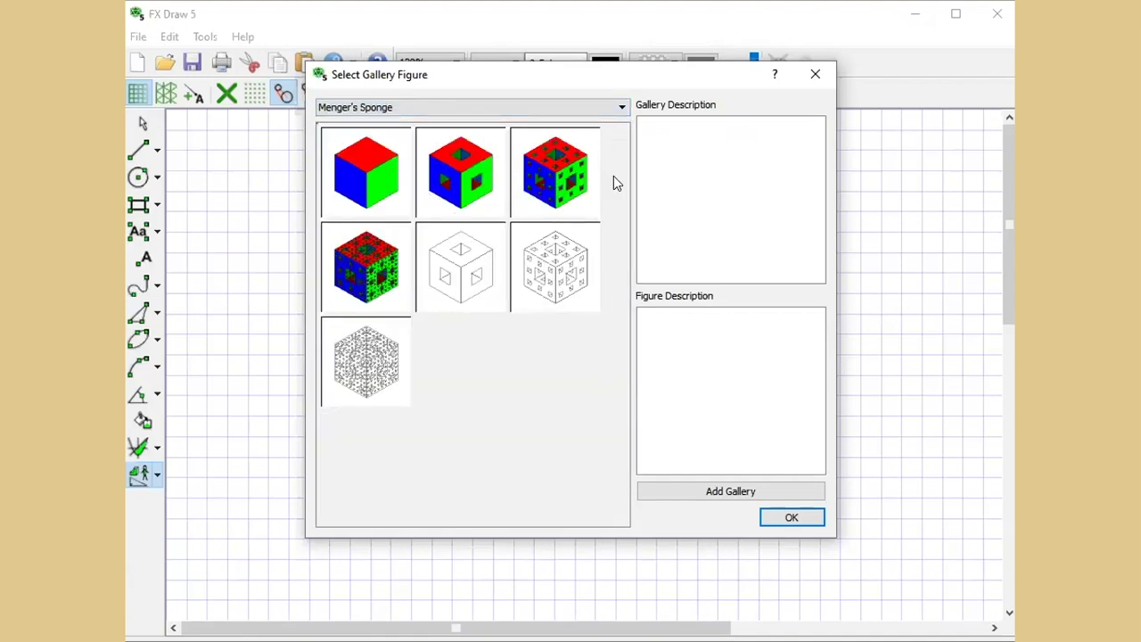
pyautogui.click(622, 109)
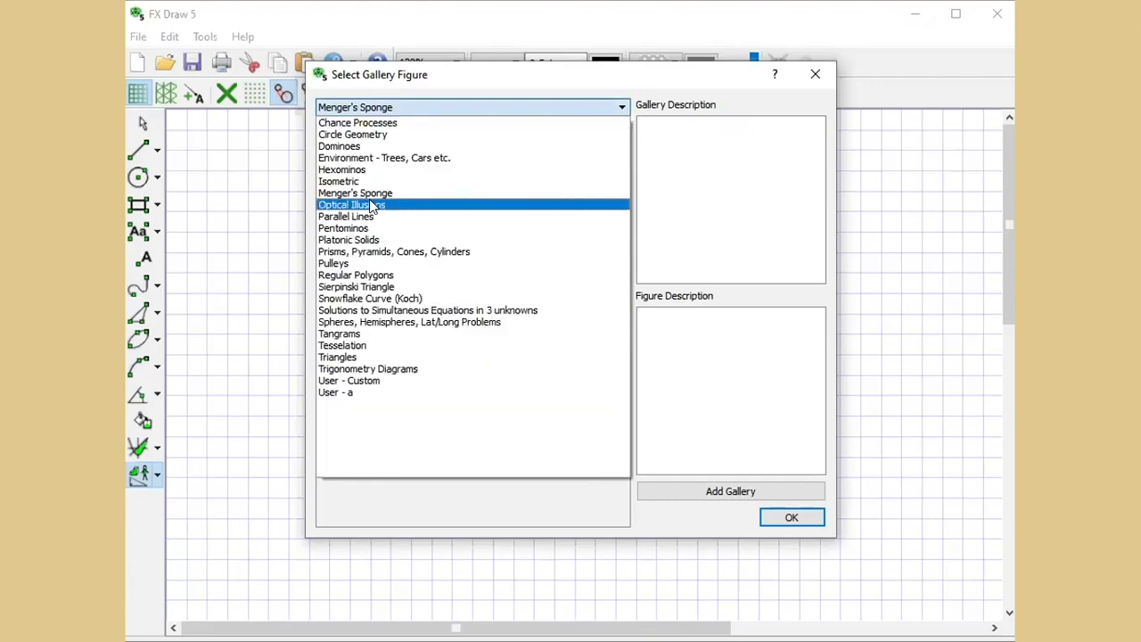
pyautogui.press('Escape')
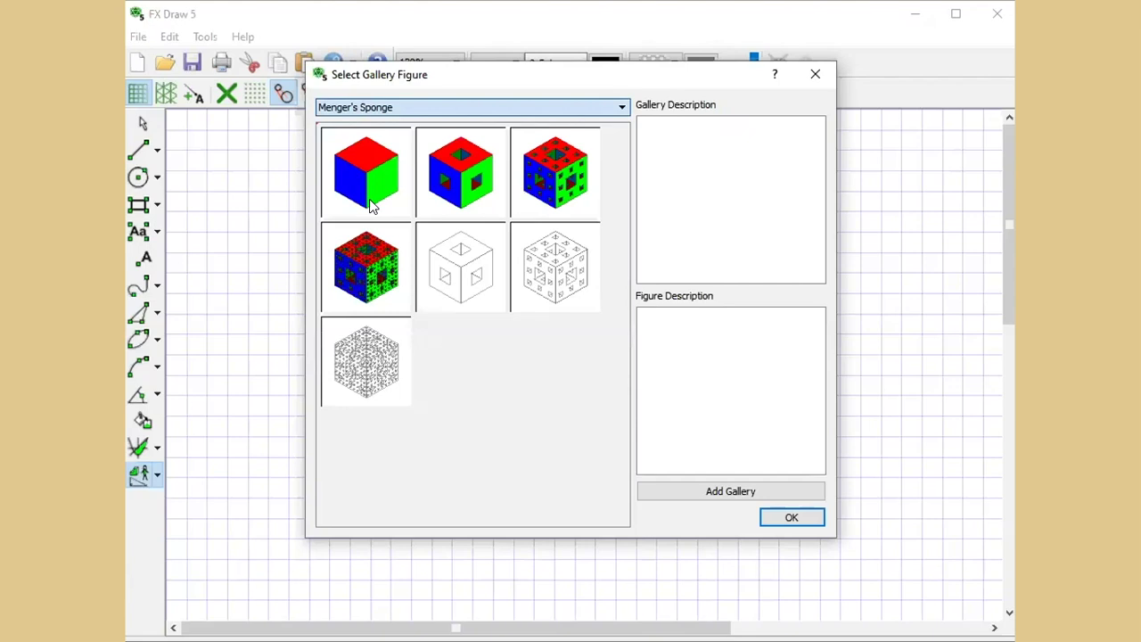
pyautogui.press('Down')
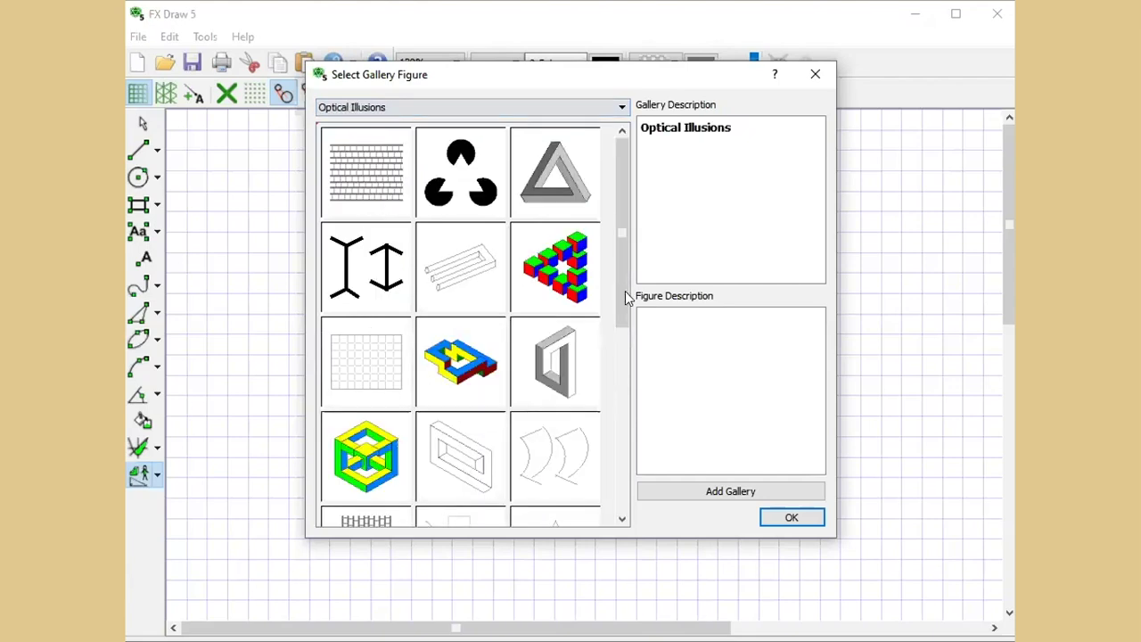
pyautogui.click(622, 341)
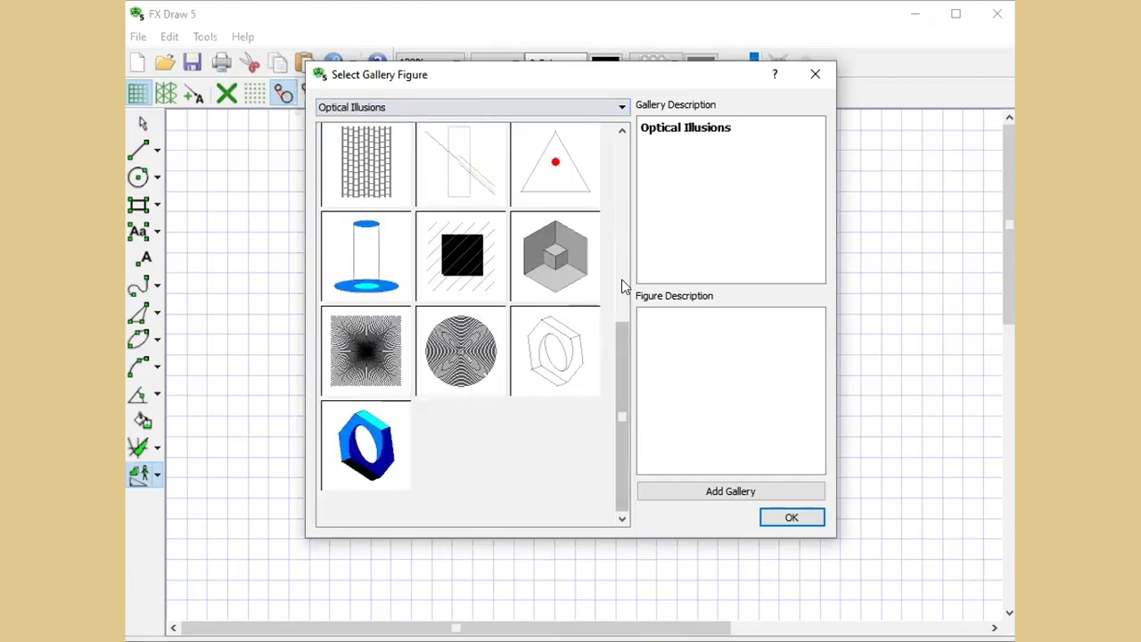
# Step: Switch to the Parallel Lines gallery and look through its images
pyautogui.click(622, 107)
pyautogui.click(373, 210)
pyautogui.scroll(-1, 372, 211)
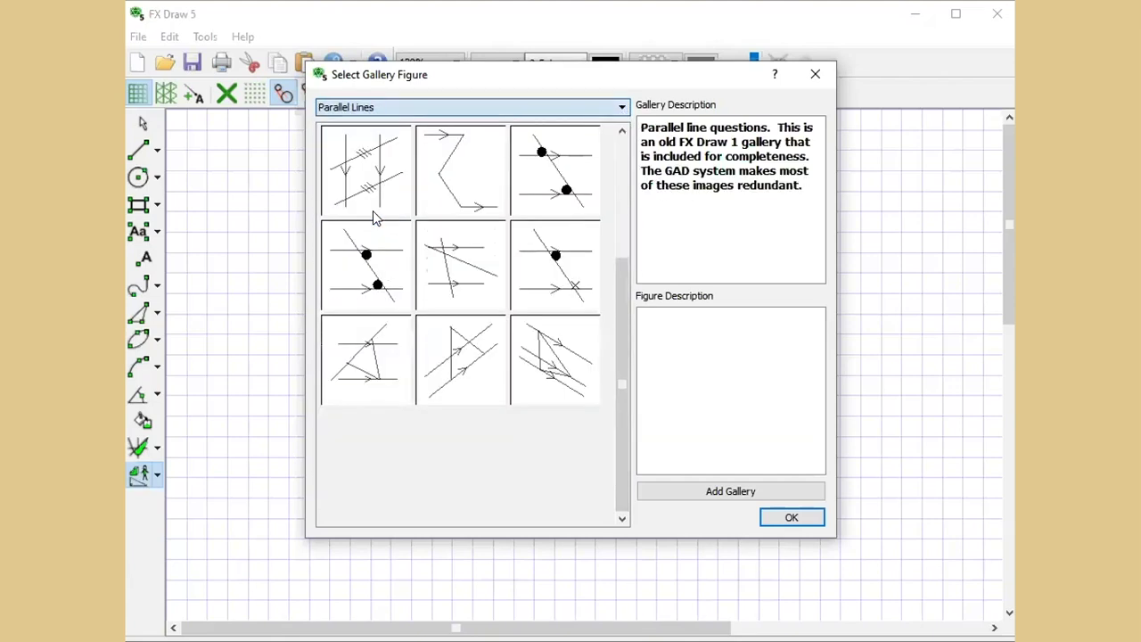
pyautogui.click(621, 165)
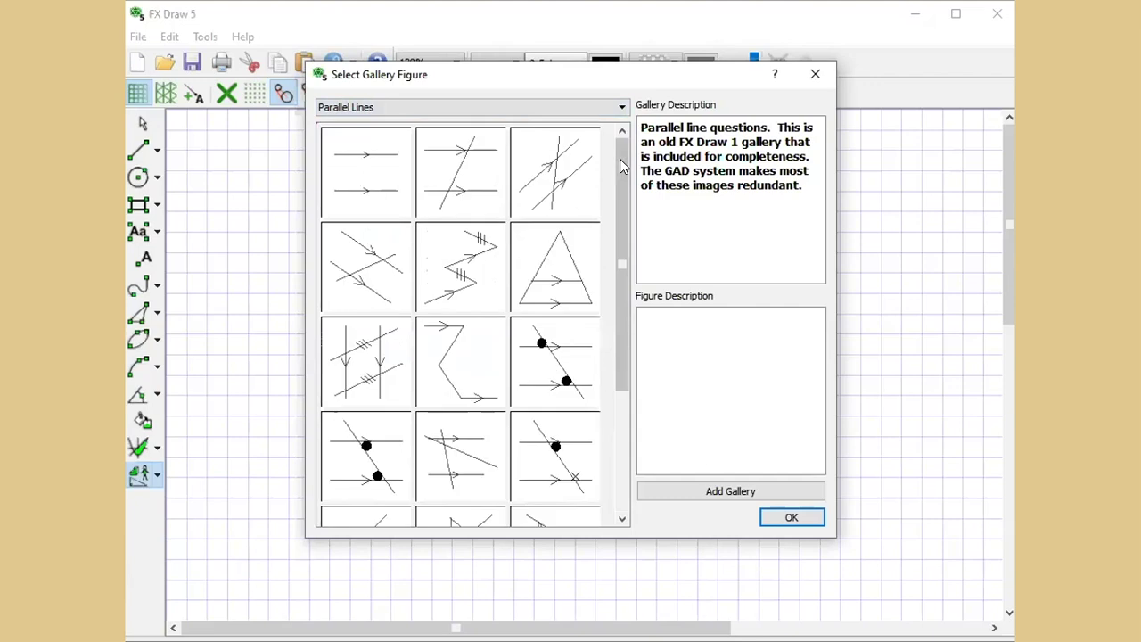
# Step: View the images of the Pentominos gallery and of the Platonic Solids gallery
pyautogui.click(623, 107)
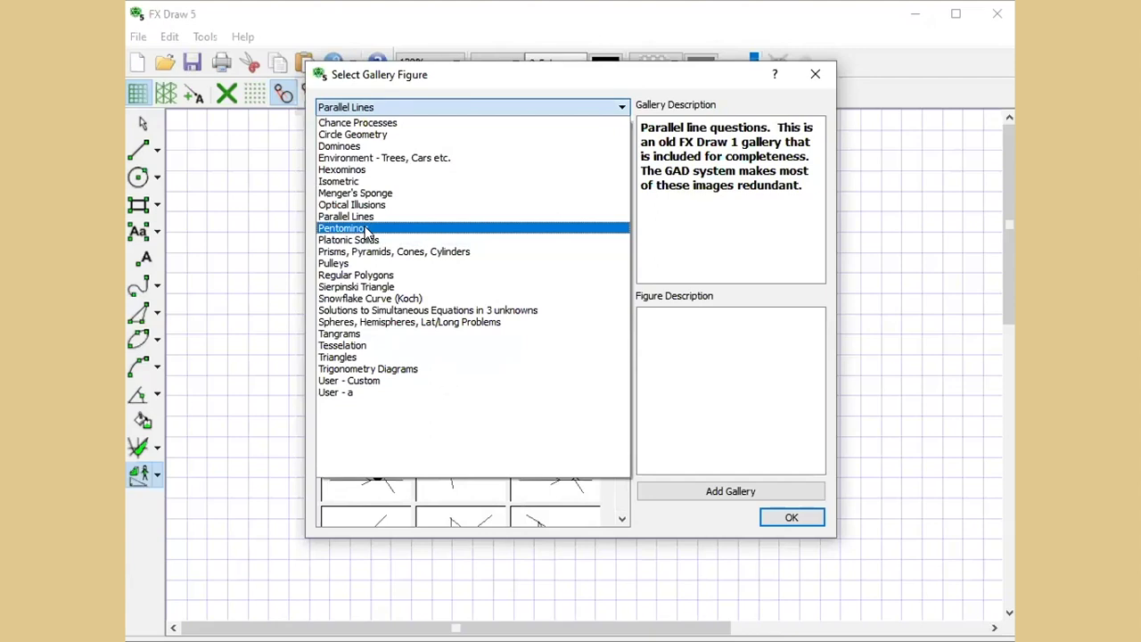
pyautogui.click(368, 230)
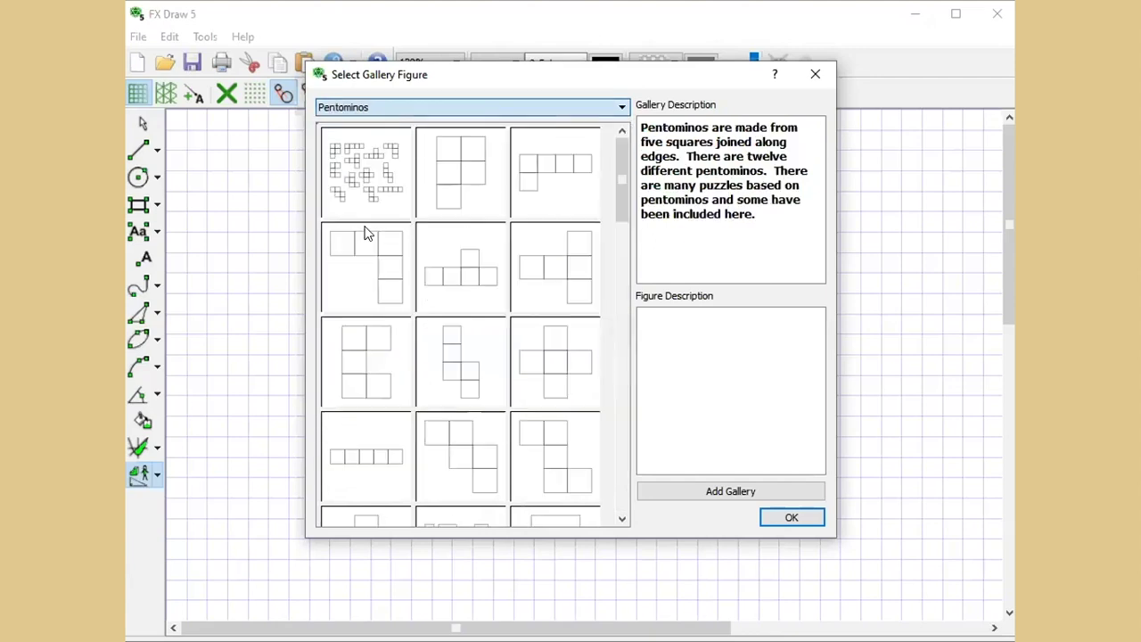
pyautogui.click(622, 107)
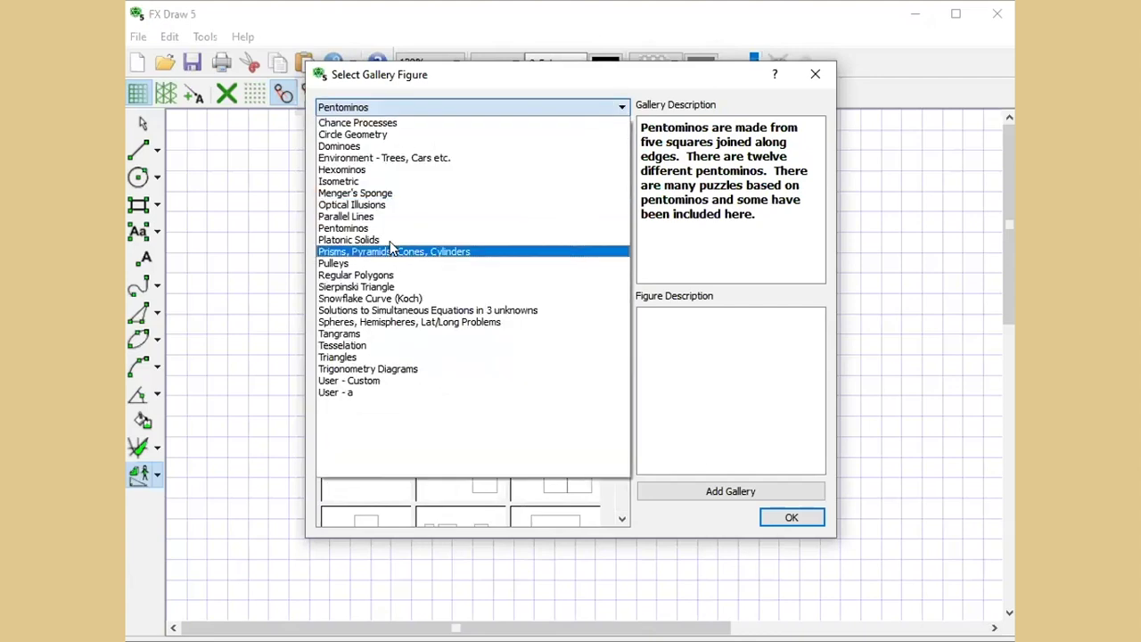
pyautogui.click(388, 242)
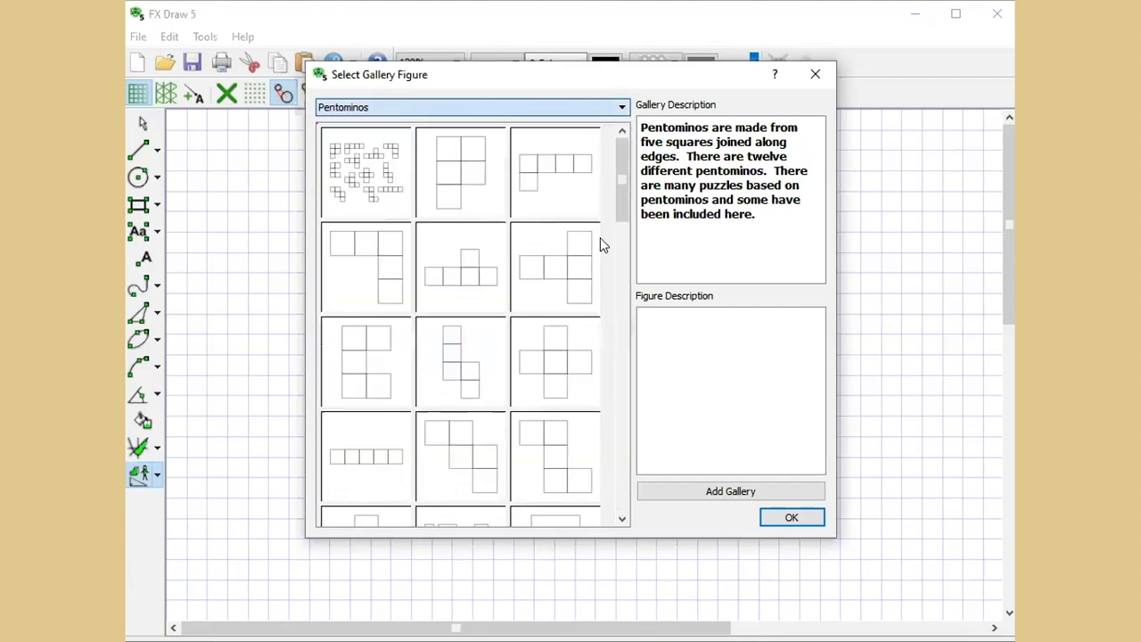
pyautogui.press('Down')
pyautogui.click(622, 419)
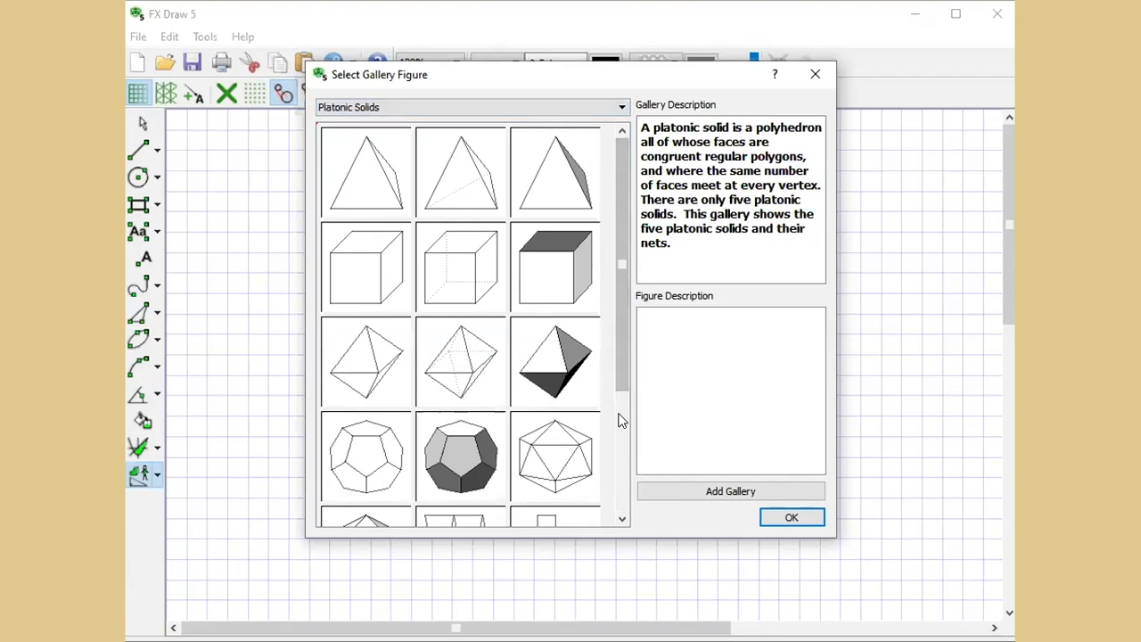
# Step: Switch to the Prisms, Pyramids, Cones, Cylinders gallery and look through its whole collection of solids
pyautogui.click(622, 109)
pyautogui.click(350, 256)
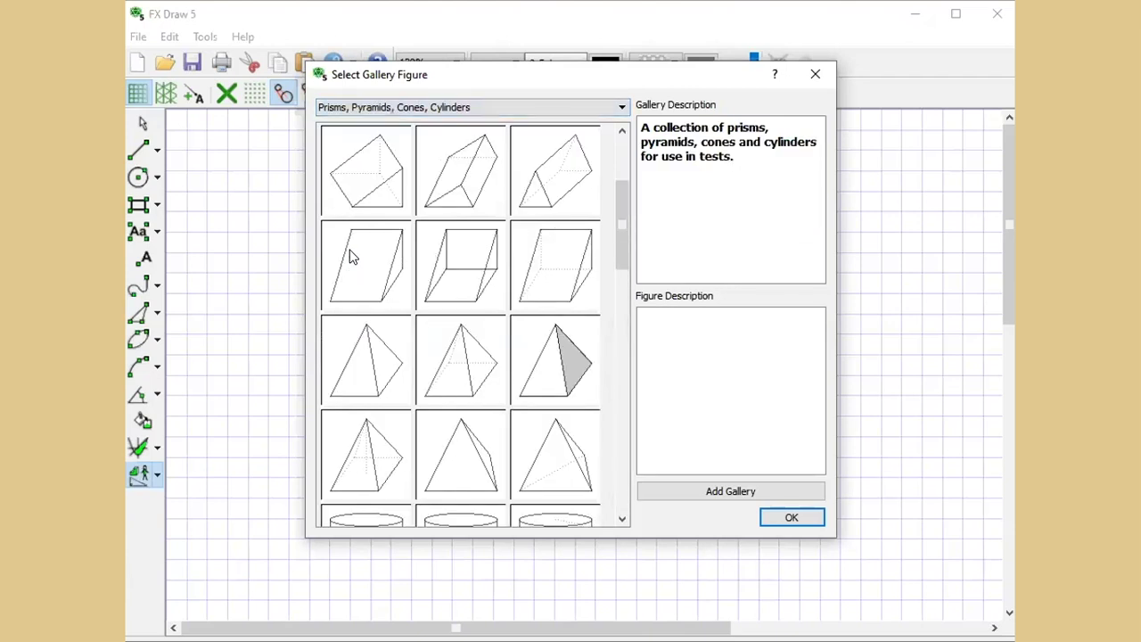
pyautogui.click(618, 309)
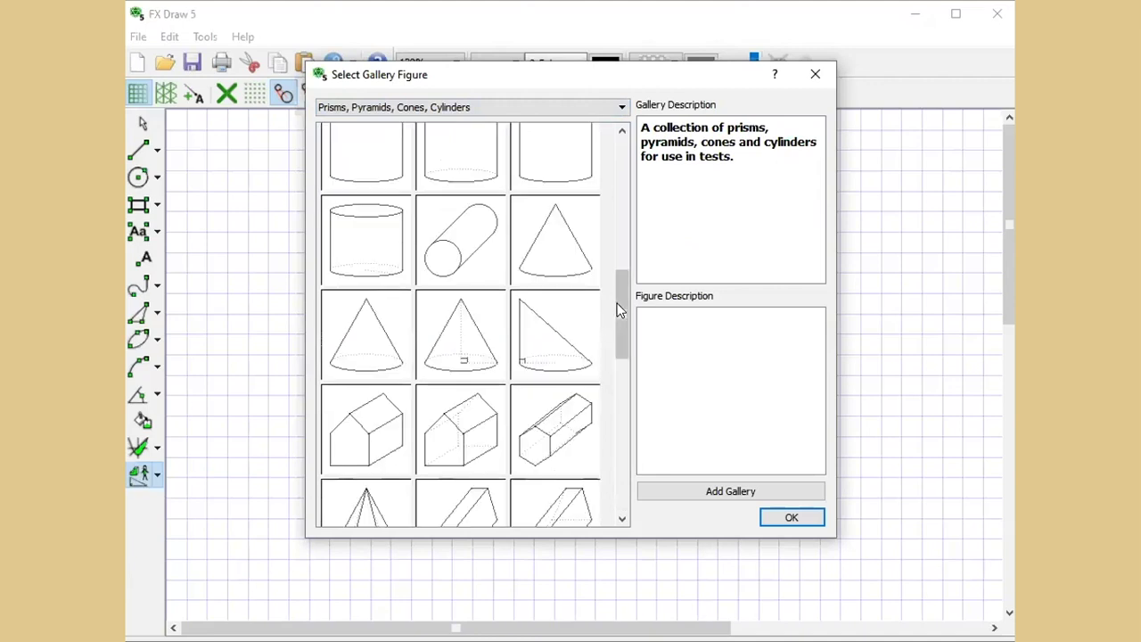
pyautogui.click(621, 384)
pyautogui.click(622, 470)
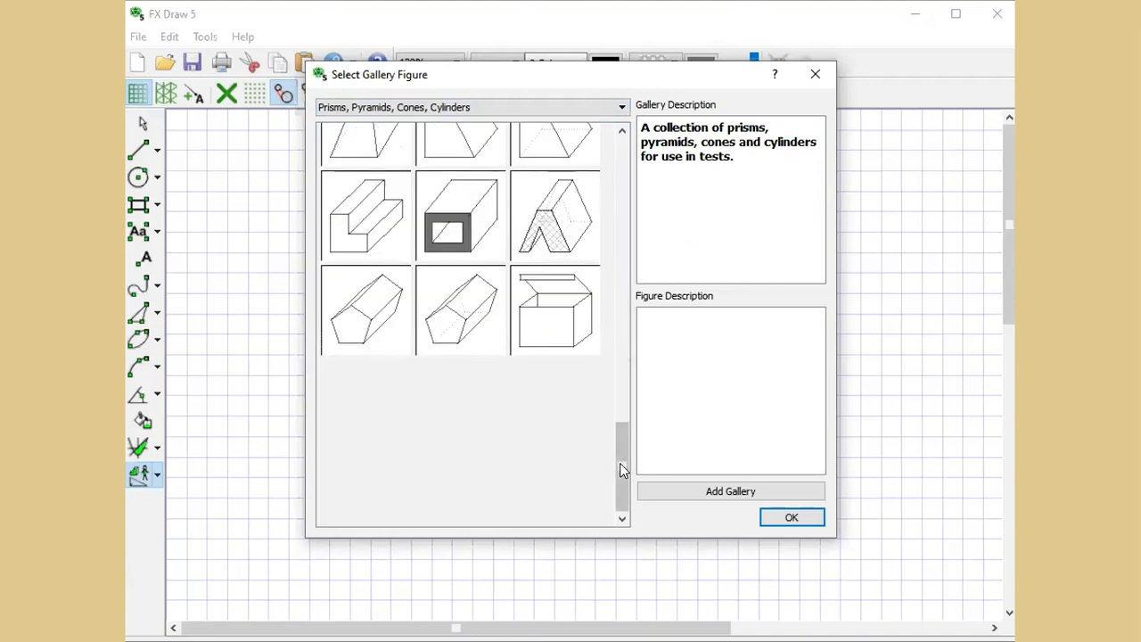
pyautogui.click(622, 158)
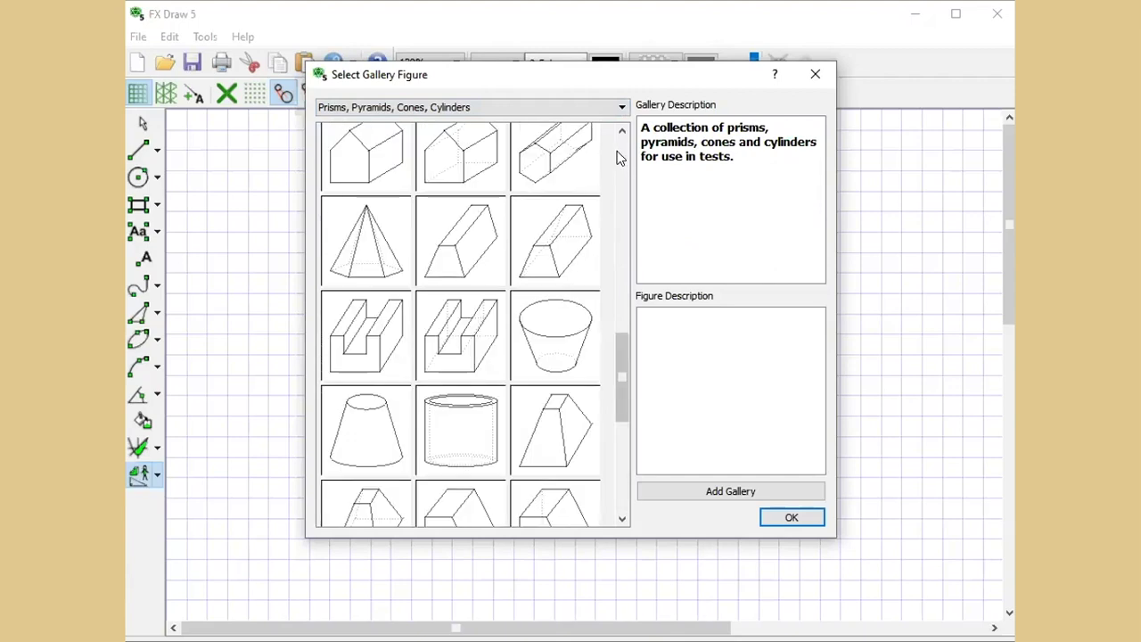
pyautogui.click(622, 158)
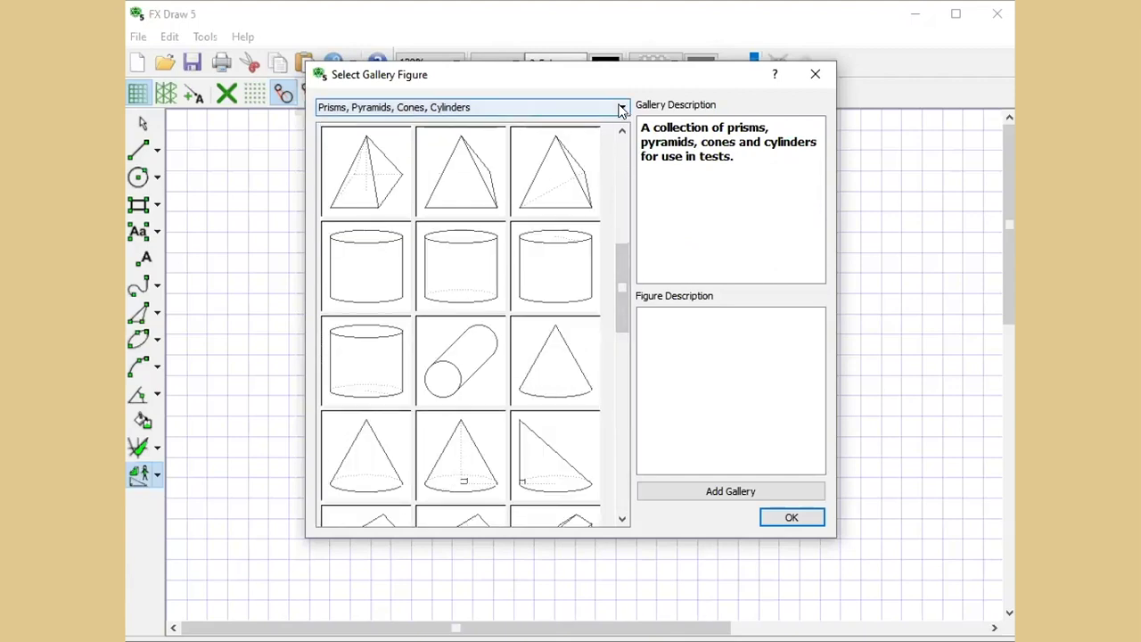
# Step: View the Regular Polygons gallery and the Sierpinski Triangle gallery
pyautogui.click(621, 108)
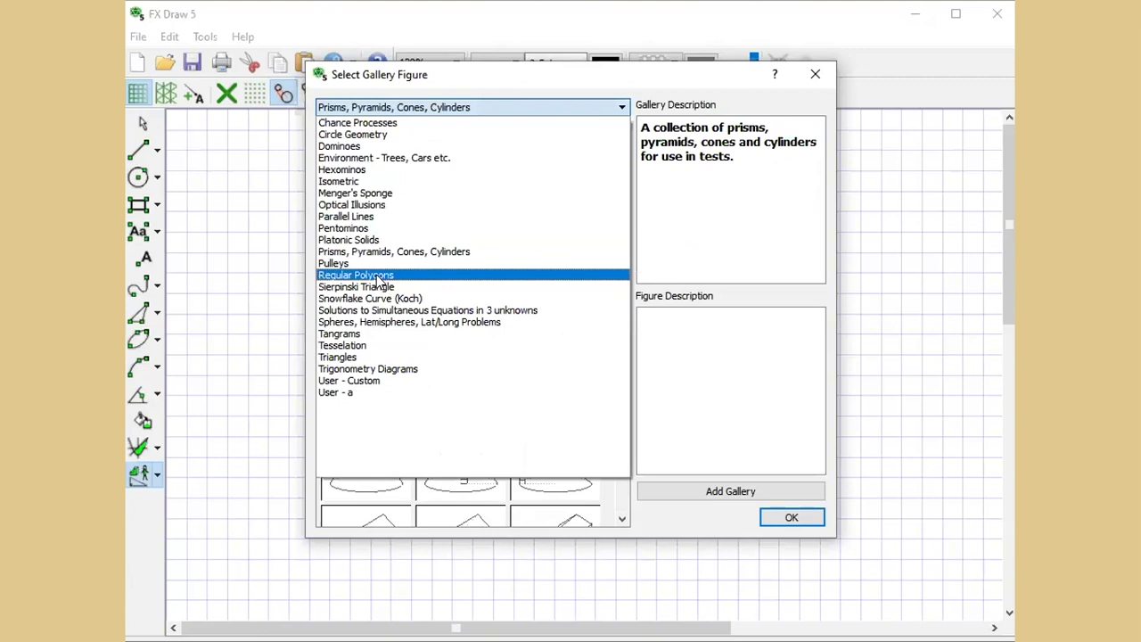
pyautogui.click(379, 275)
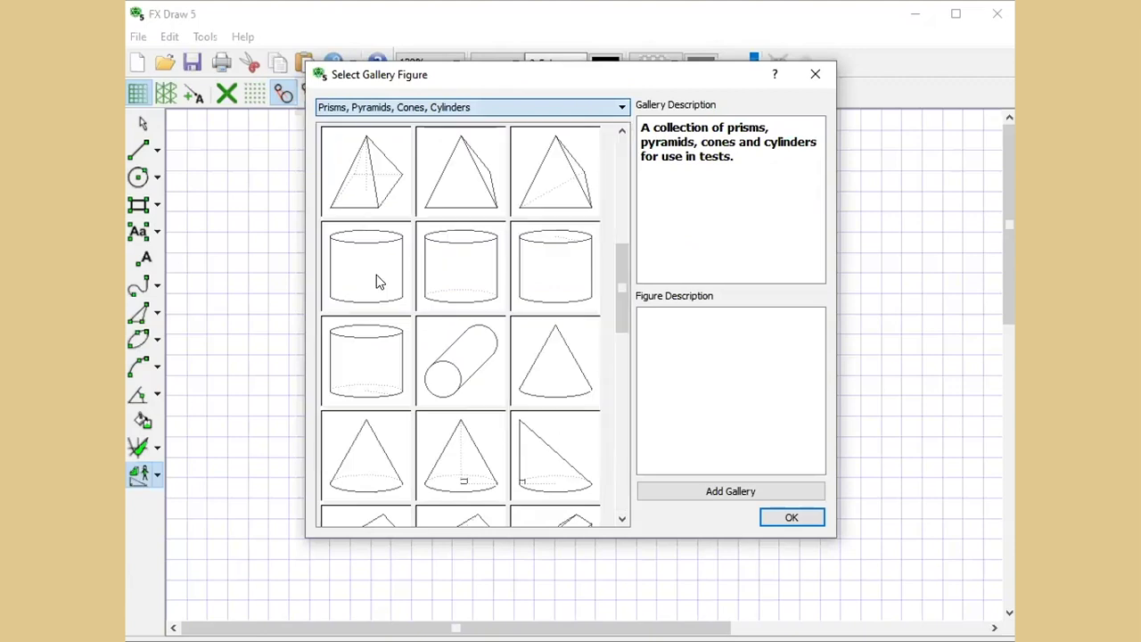
pyautogui.click(621, 108)
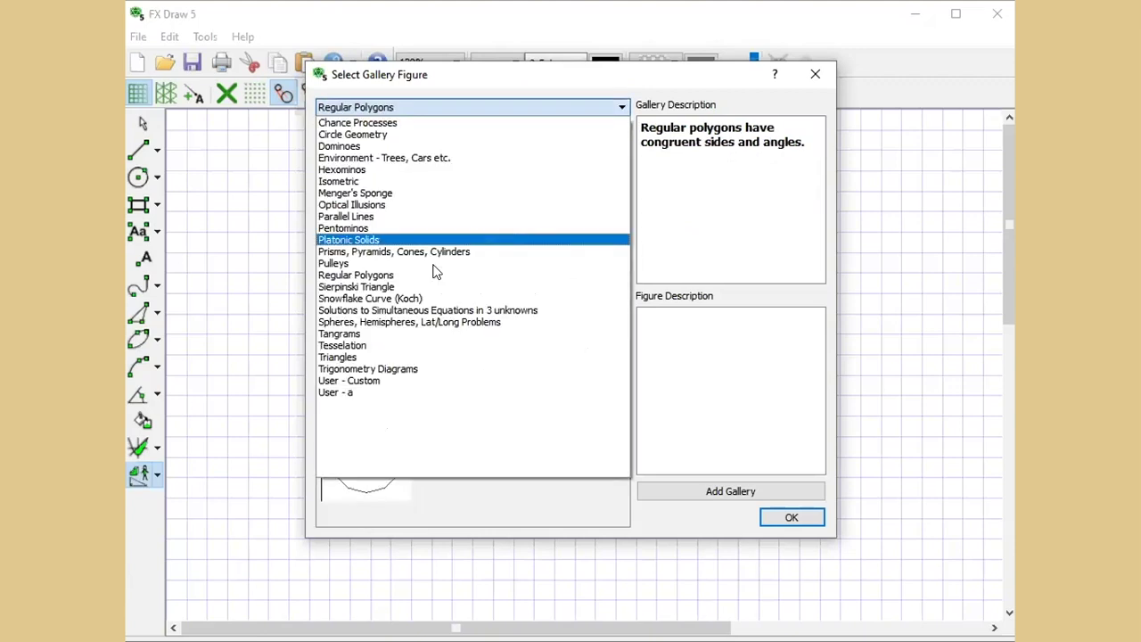
pyautogui.click(378, 289)
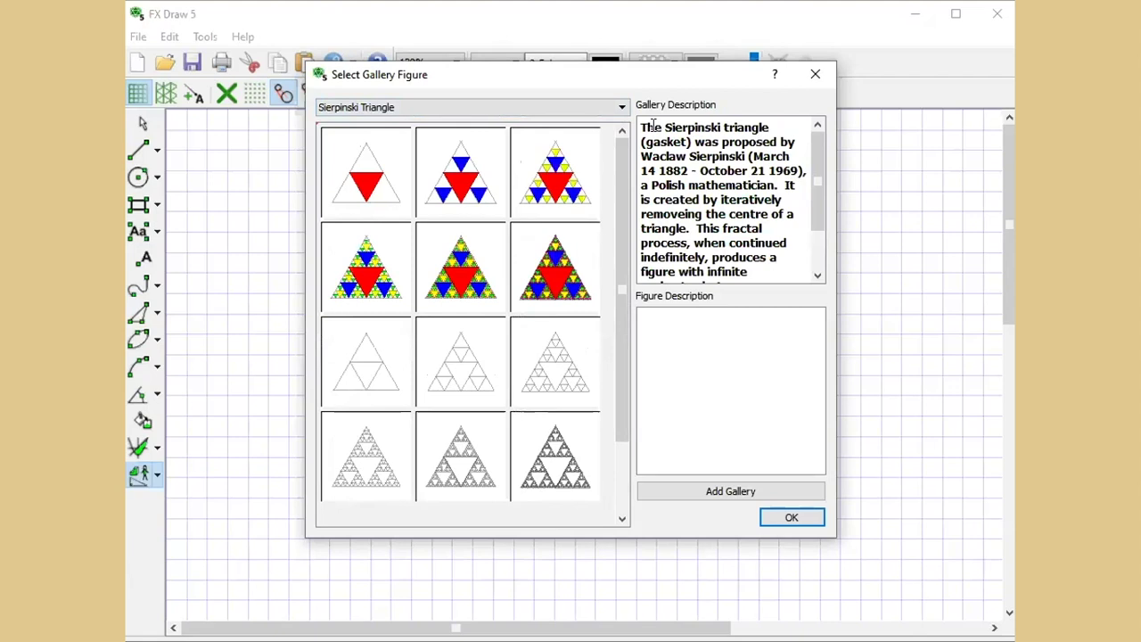
# Step: Switch to the Snowflake Curve (Koch) gallery to view its images
pyautogui.click(622, 108)
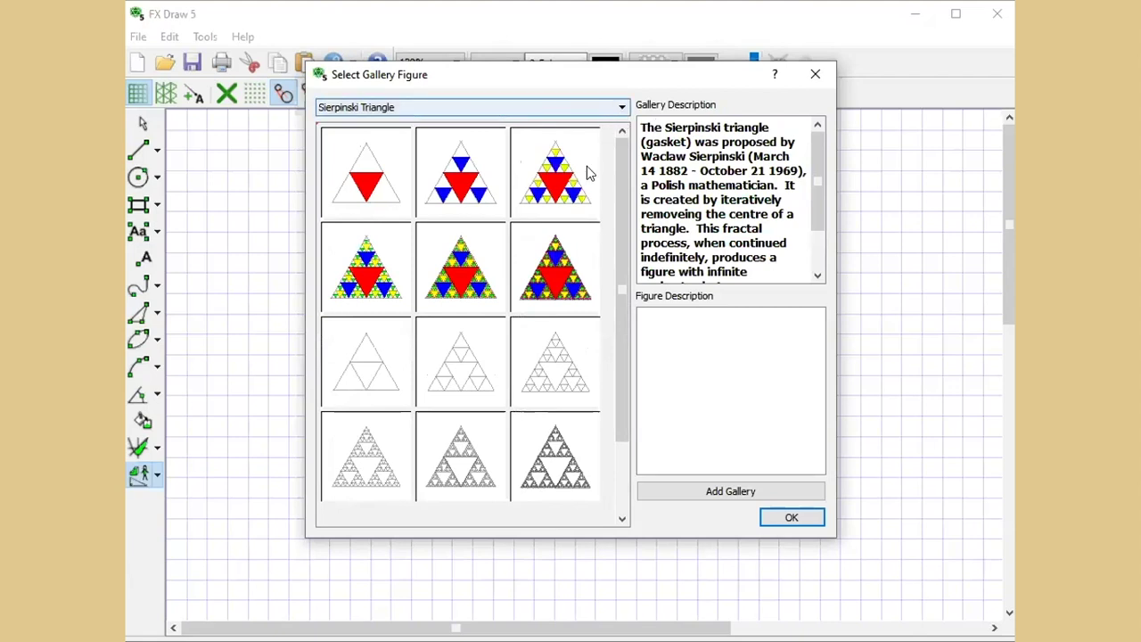
pyautogui.press('Escape')
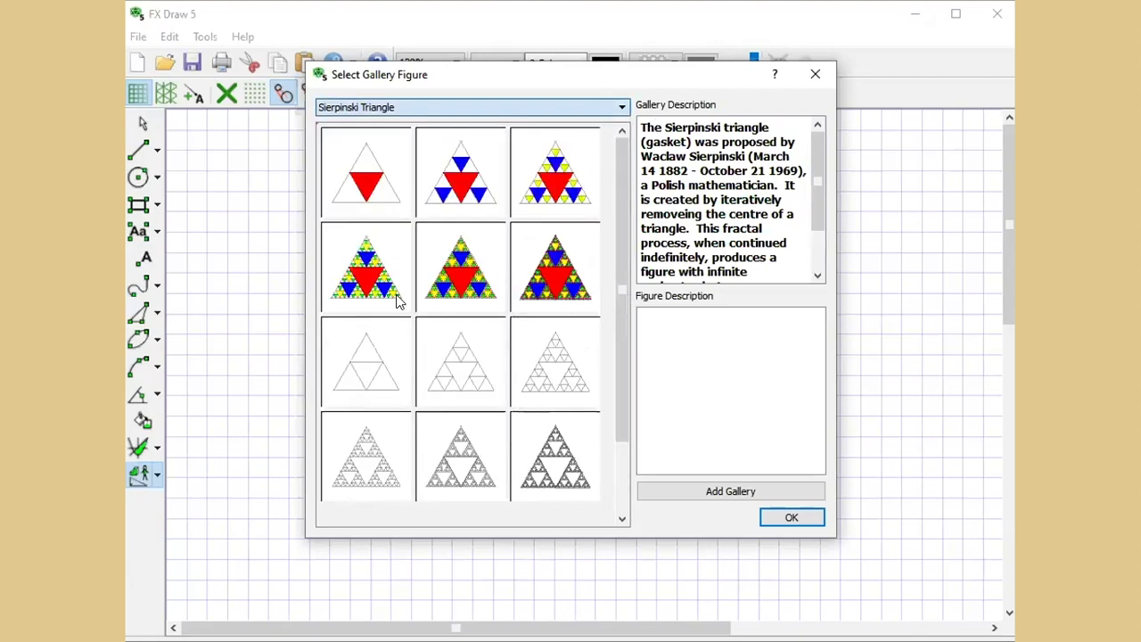
pyautogui.doubleClick(594, 191)
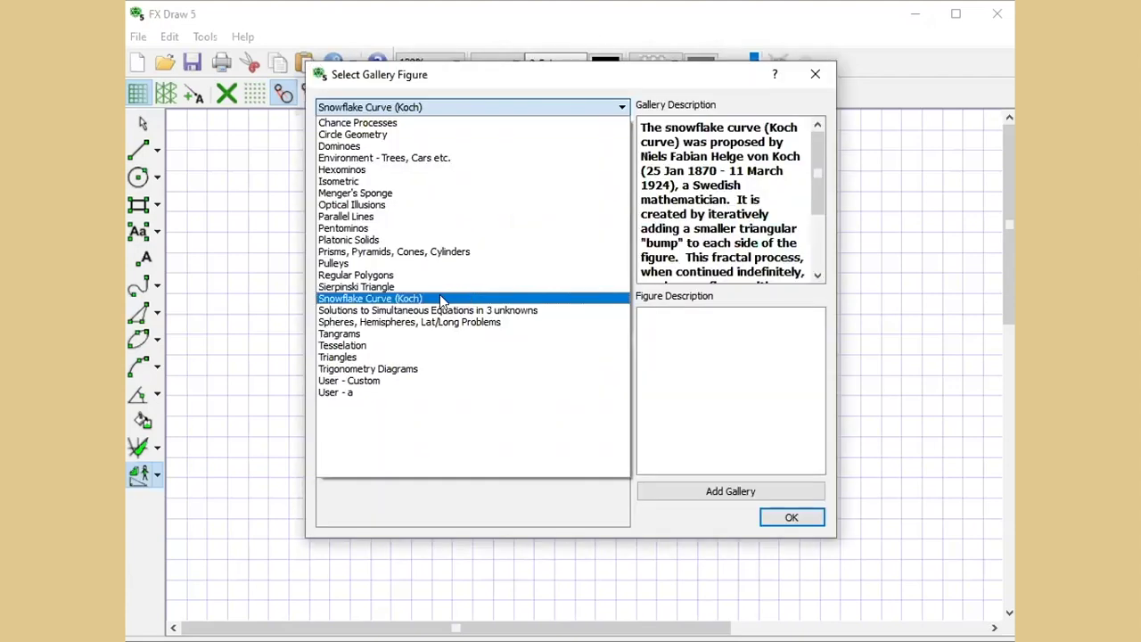
pyautogui.click(441, 299)
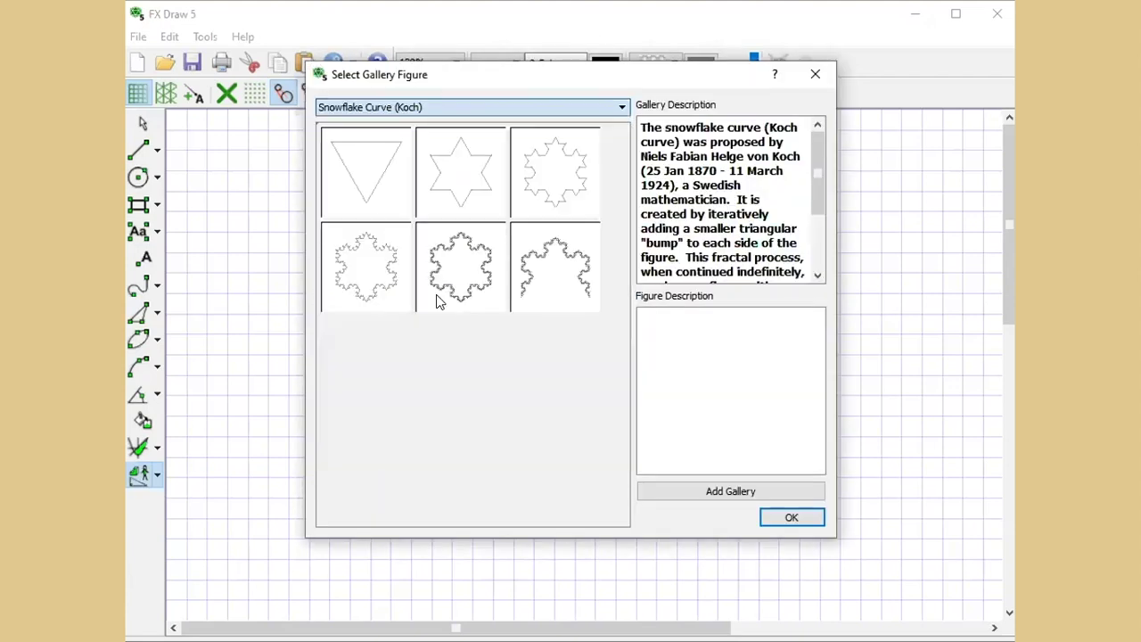
# Step: Switch to the Solutions to Simultaneous Equations in 3 unknowns gallery to view its images
pyautogui.click(622, 108)
pyautogui.press('Escape')
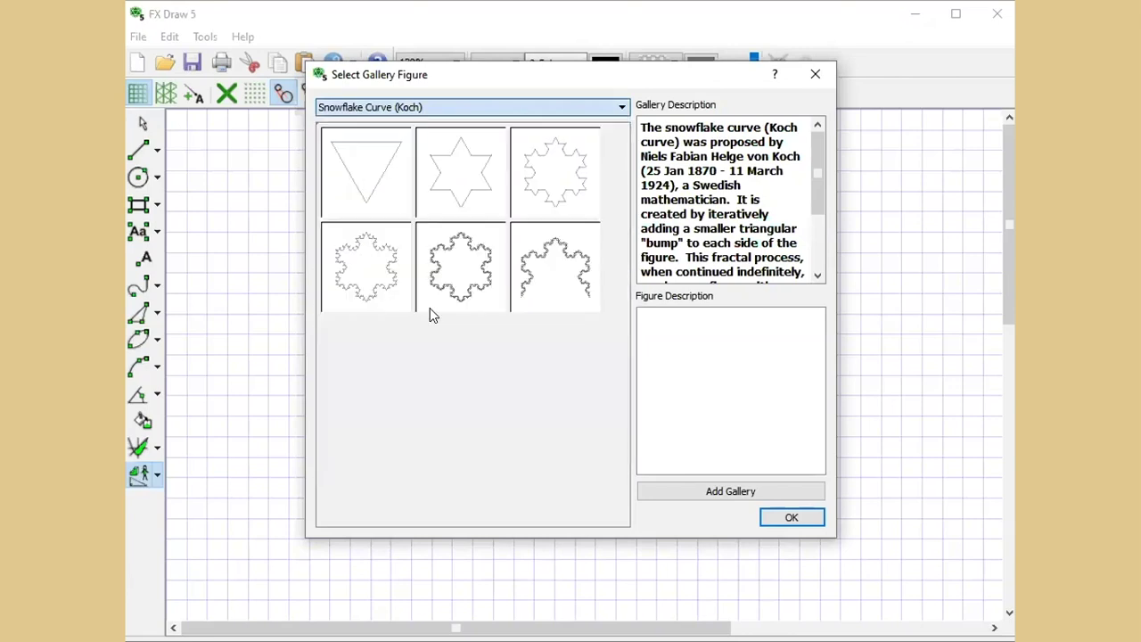
pyautogui.press('Down')
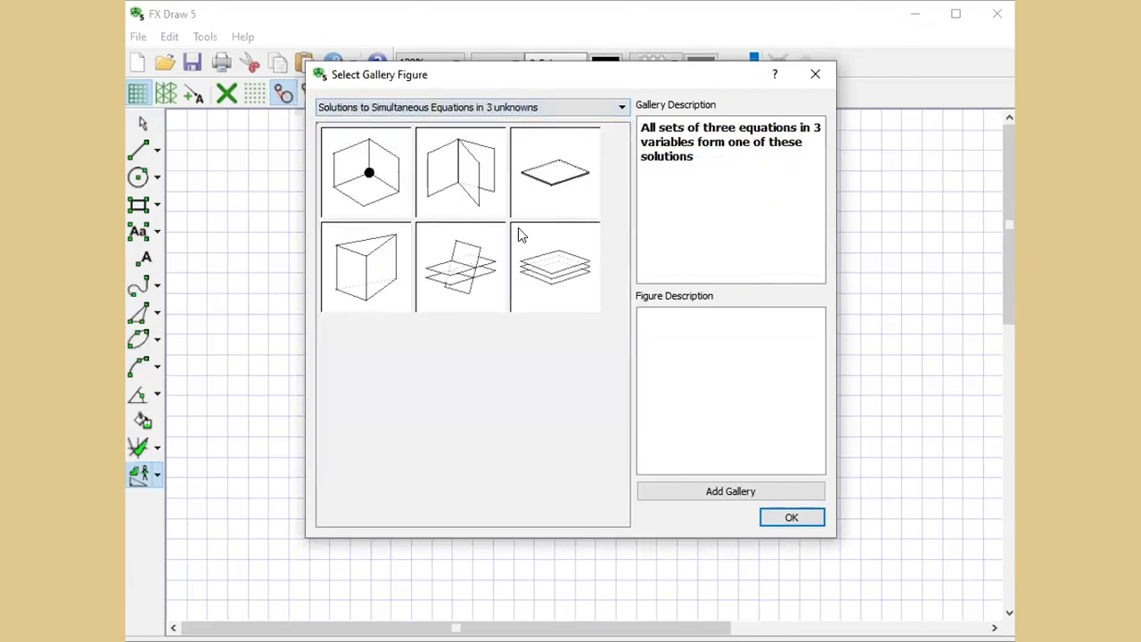
# Step: Switch to the Spheres, Hemispheres, Lat/Long Problems gallery and look through all of its figures
pyautogui.click(621, 108)
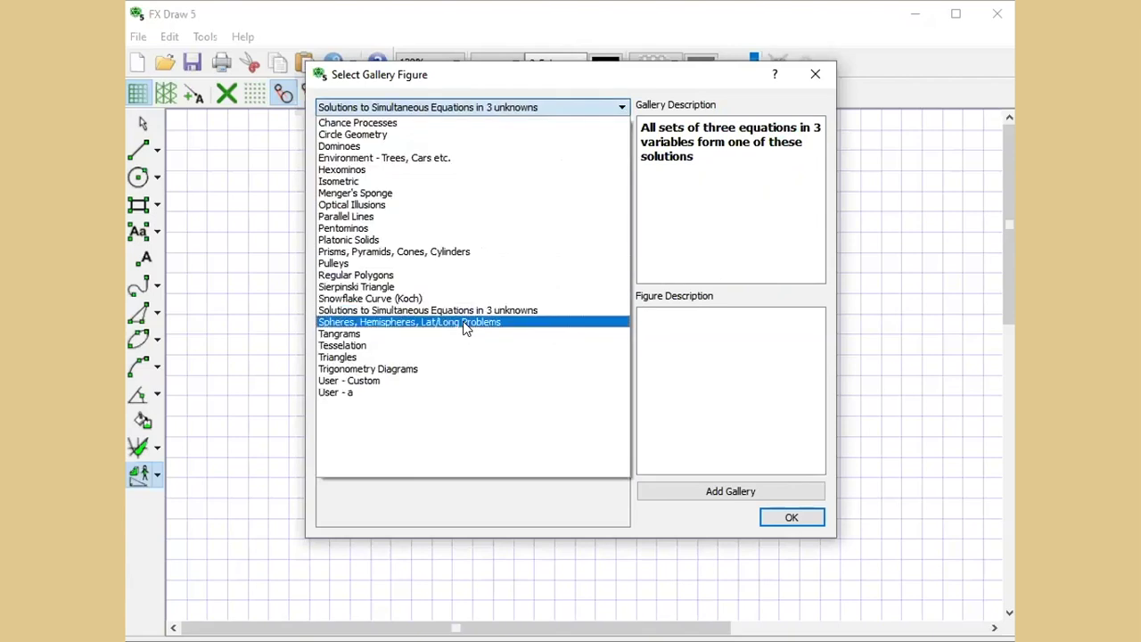
pyautogui.click(463, 322)
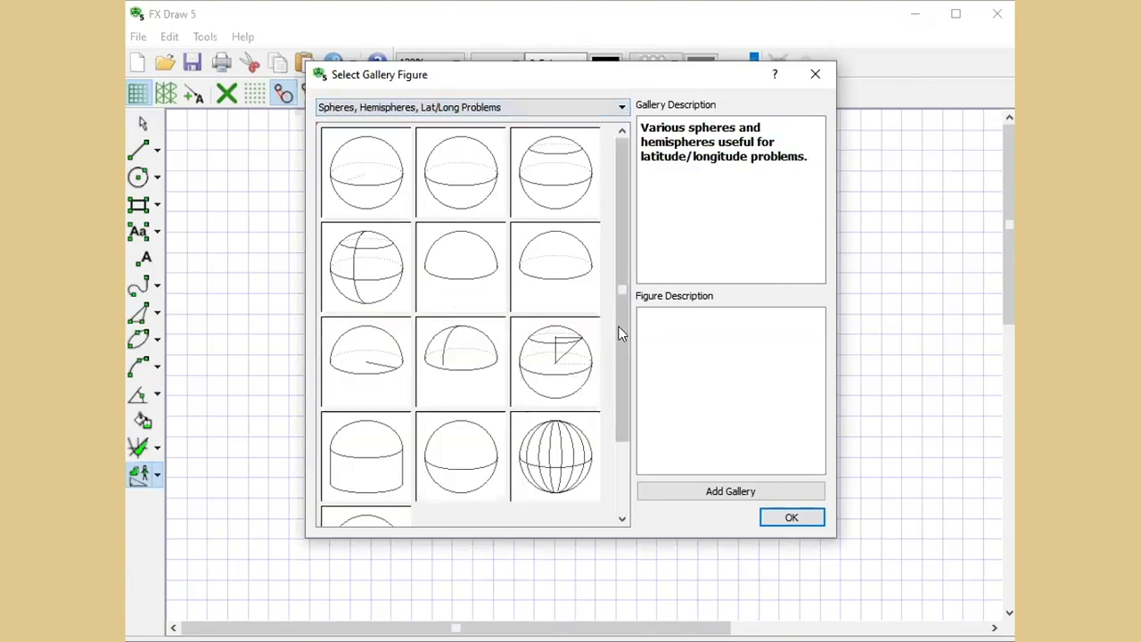
pyautogui.click(620, 475)
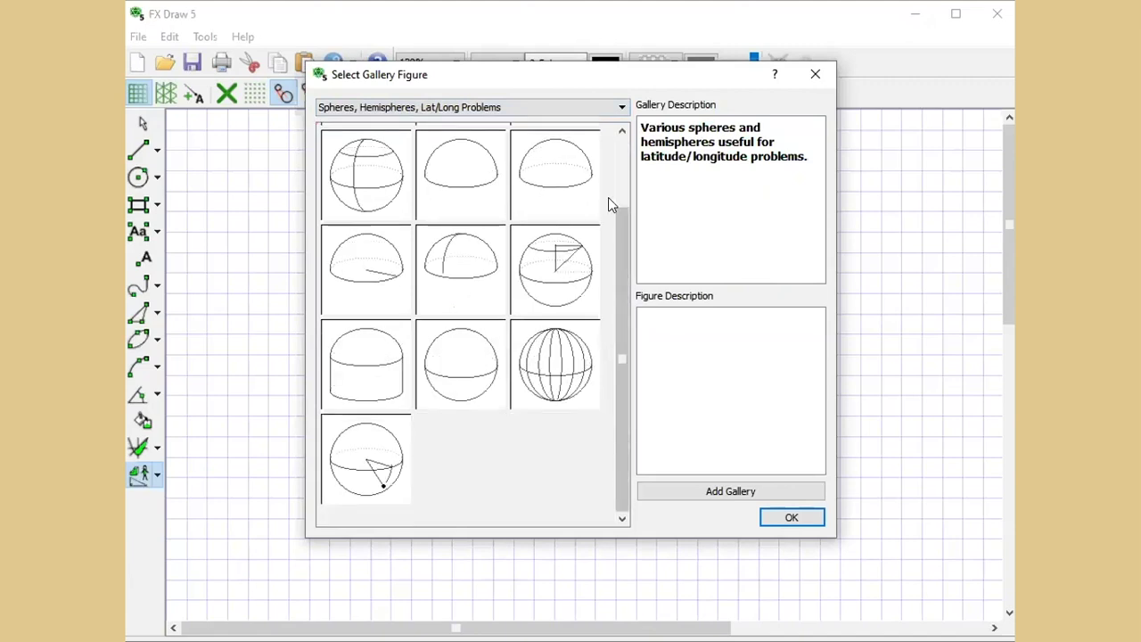
pyautogui.click(620, 154)
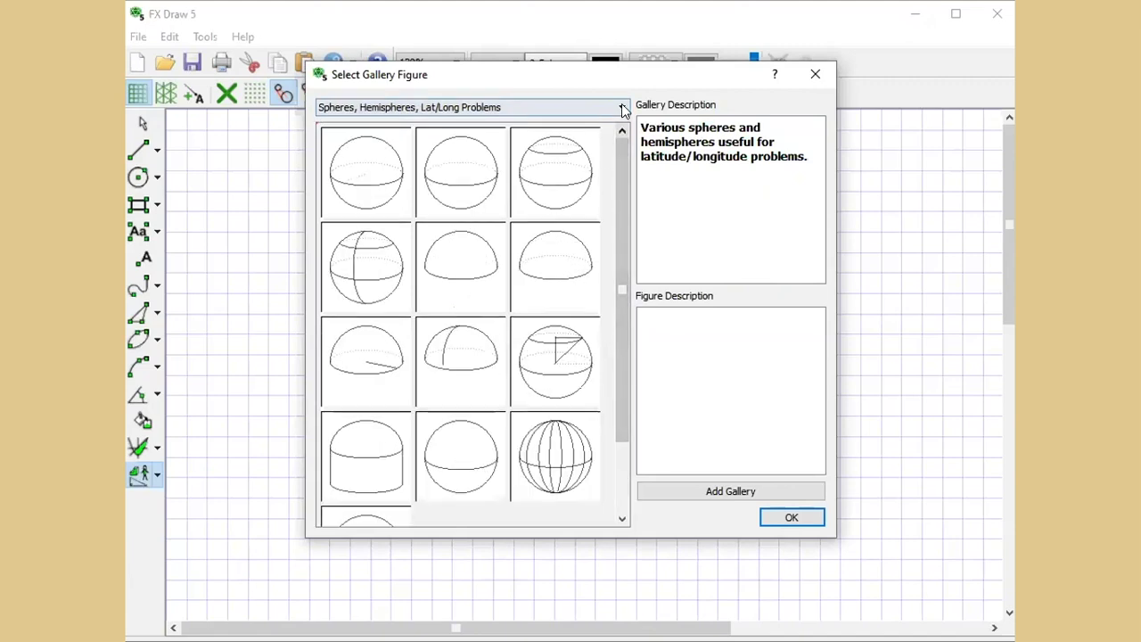
# Step: Switch to the Tangrams gallery and browse through its collection of puzzle shapes and animal figures
pyautogui.click(622, 109)
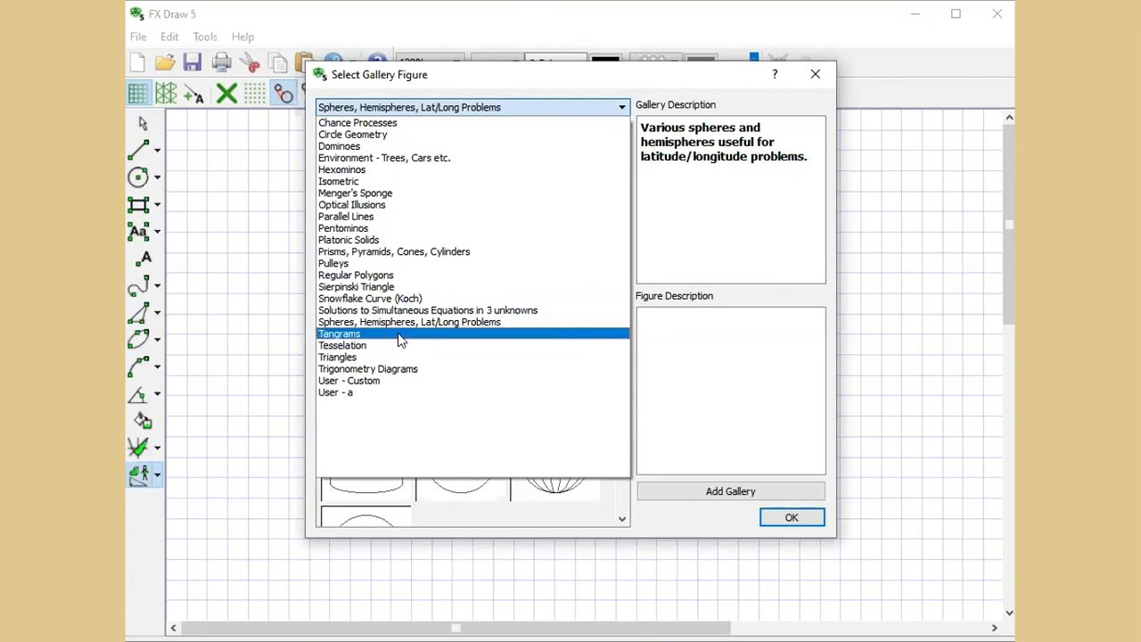
pyautogui.click(399, 340)
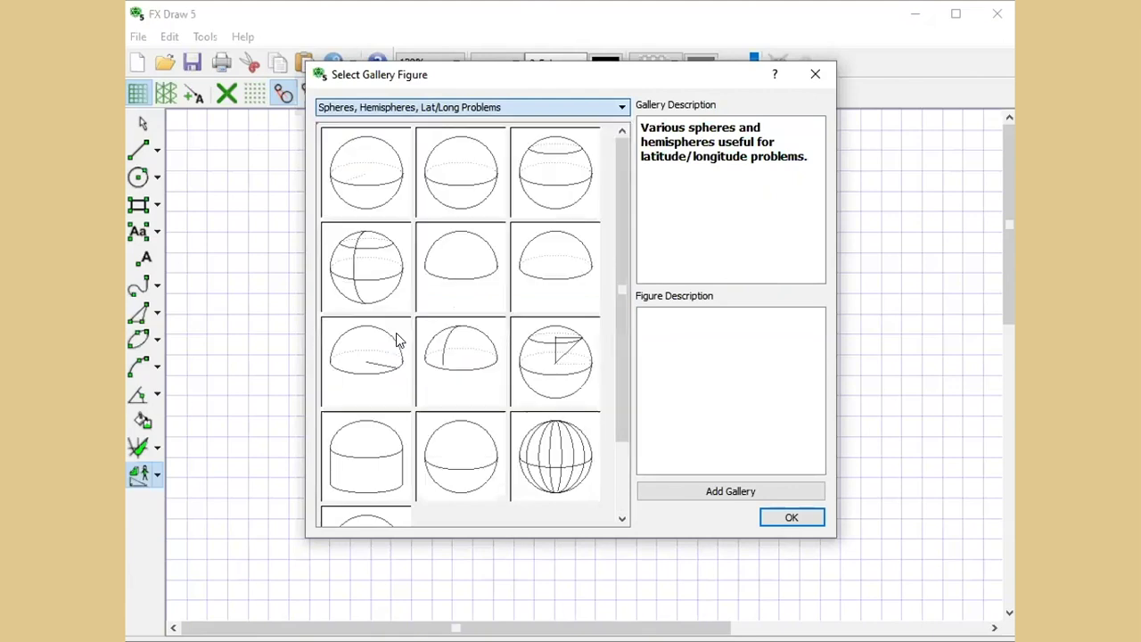
pyautogui.click(622, 197)
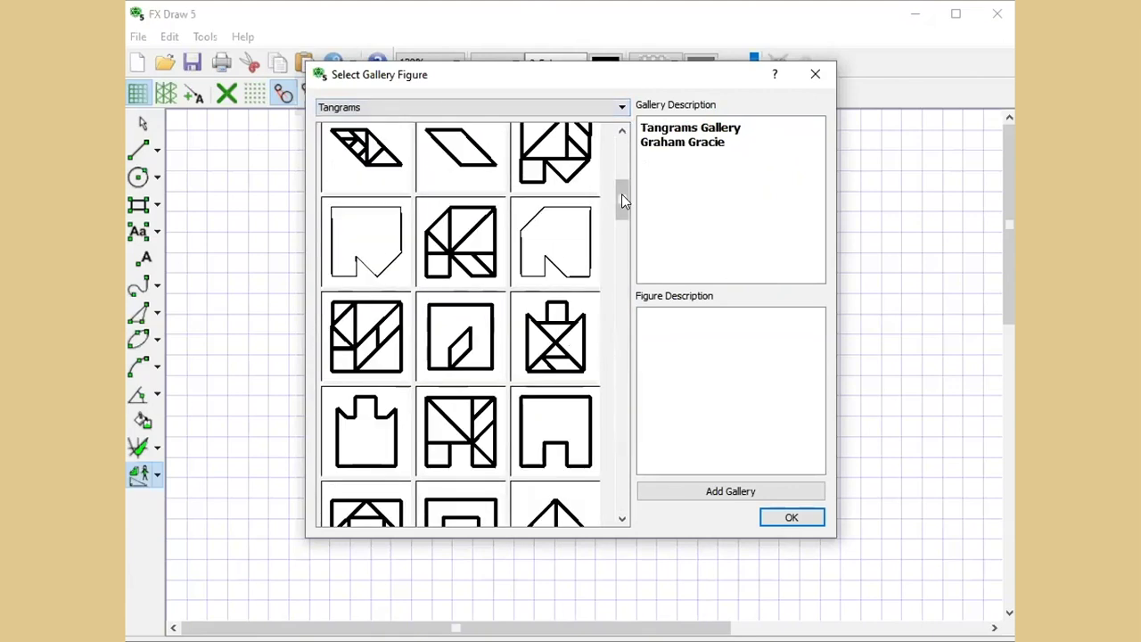
pyautogui.click(619, 262)
pyautogui.click(623, 291)
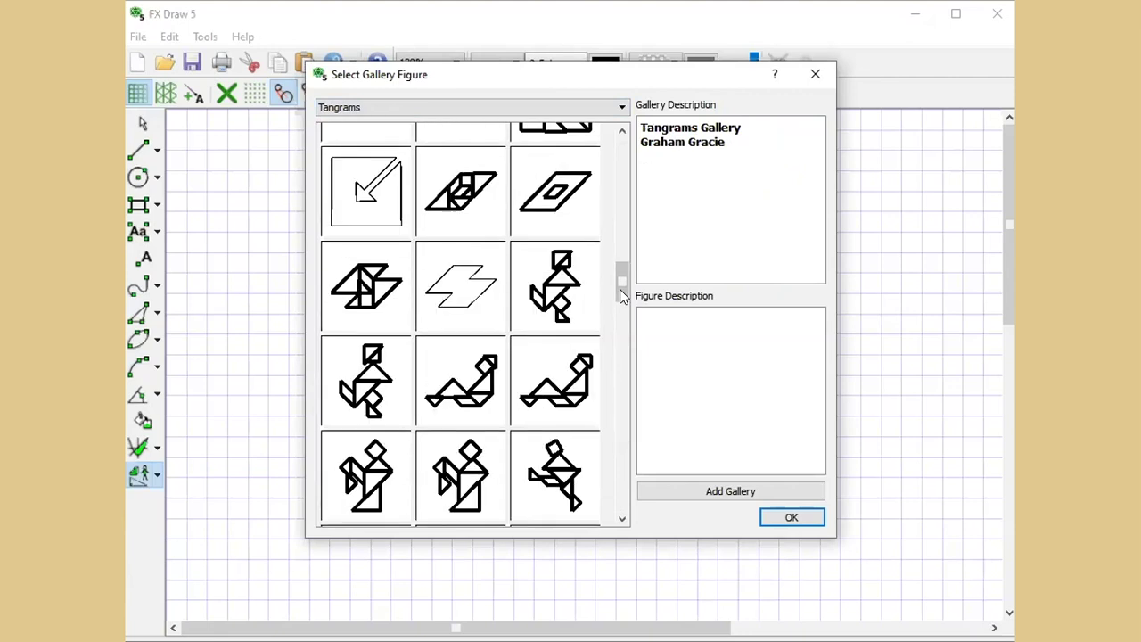
pyautogui.click(621, 358)
pyautogui.click(622, 358)
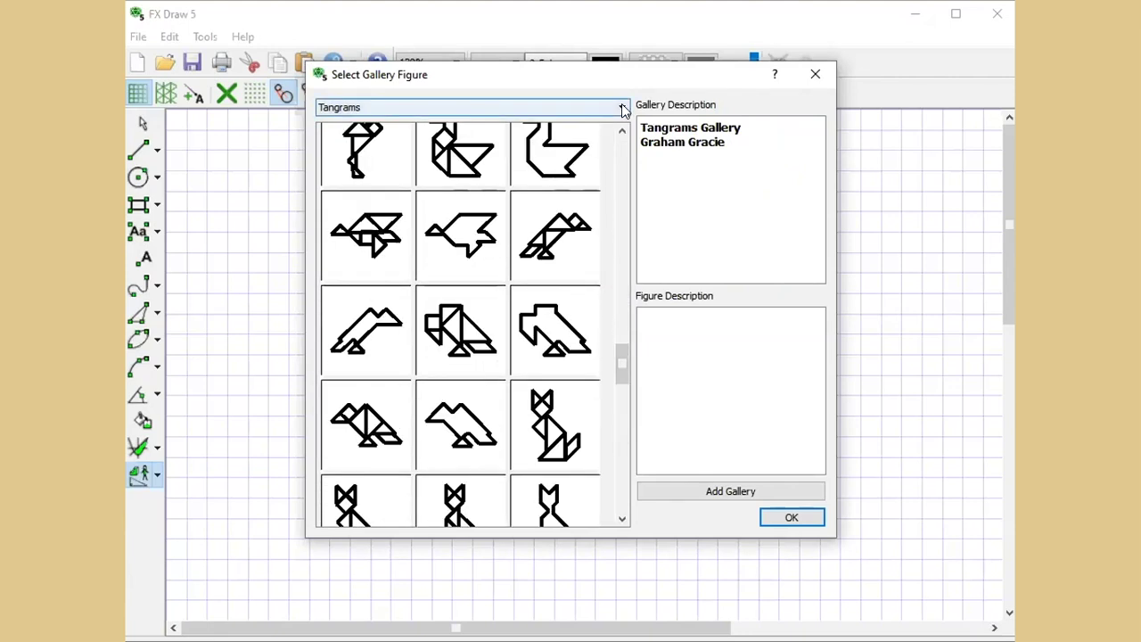
# Step: Switch to the Tesselation gallery to view its polygon-based patterns
pyautogui.click(622, 107)
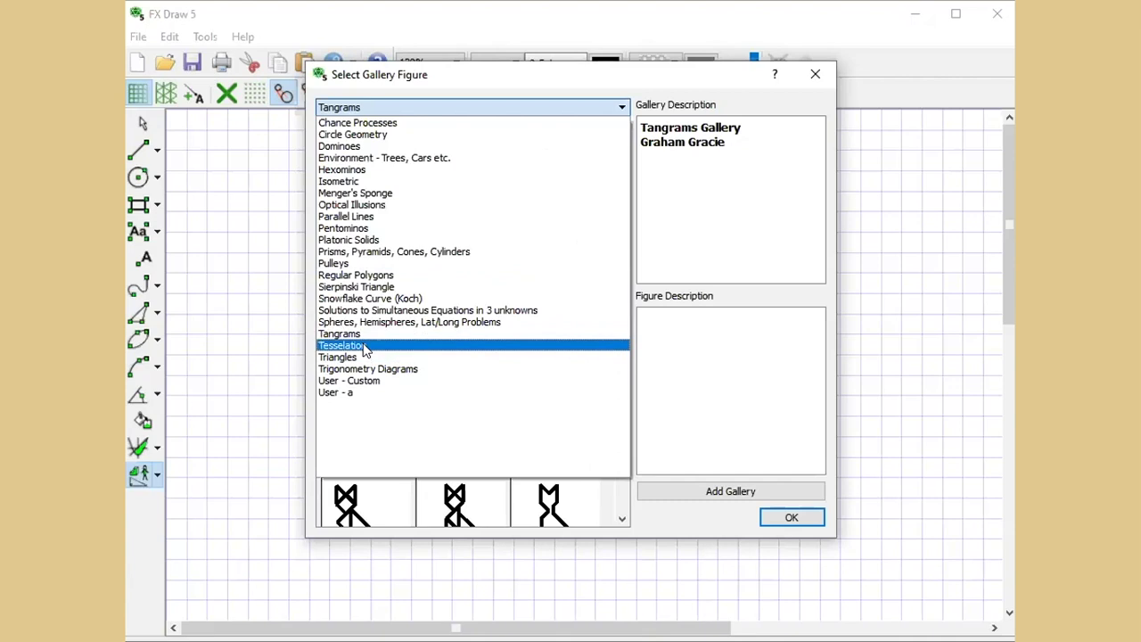
pyautogui.press('Escape')
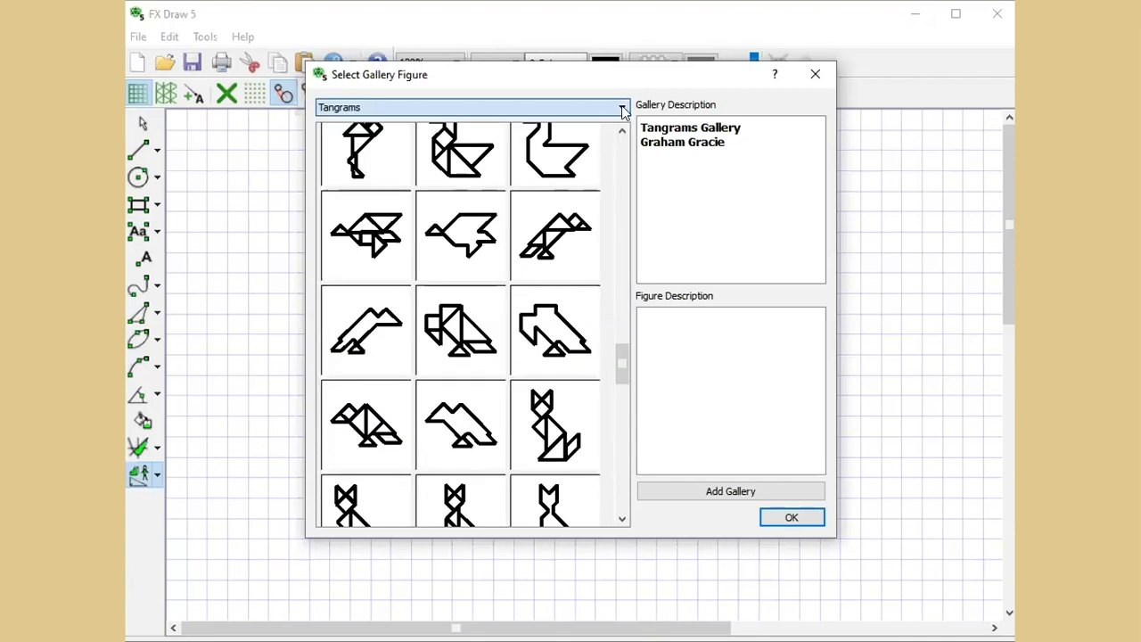
pyautogui.press('Escape')
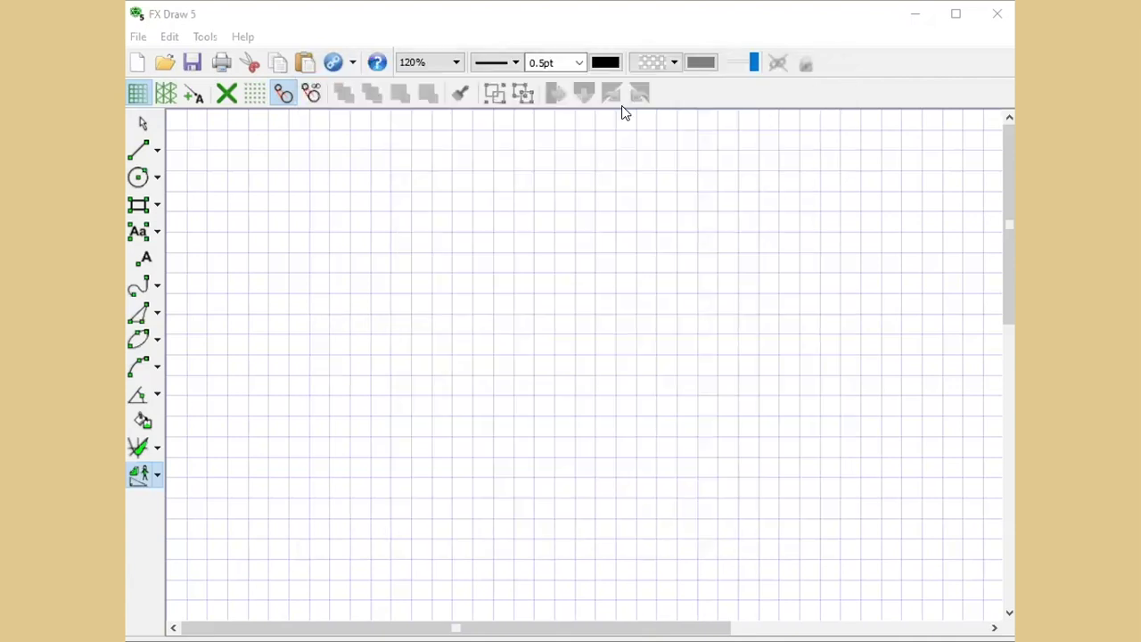
pyautogui.click(624, 111)
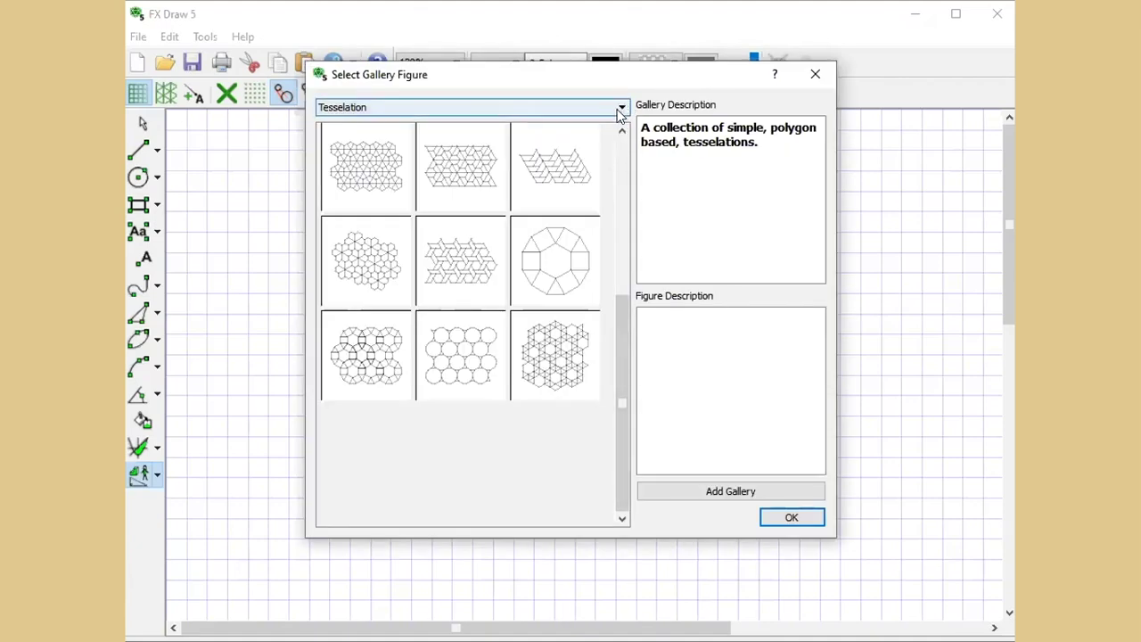
# Step: Switch to the Triangles gallery and look through its figures from the beginning
pyautogui.click(621, 111)
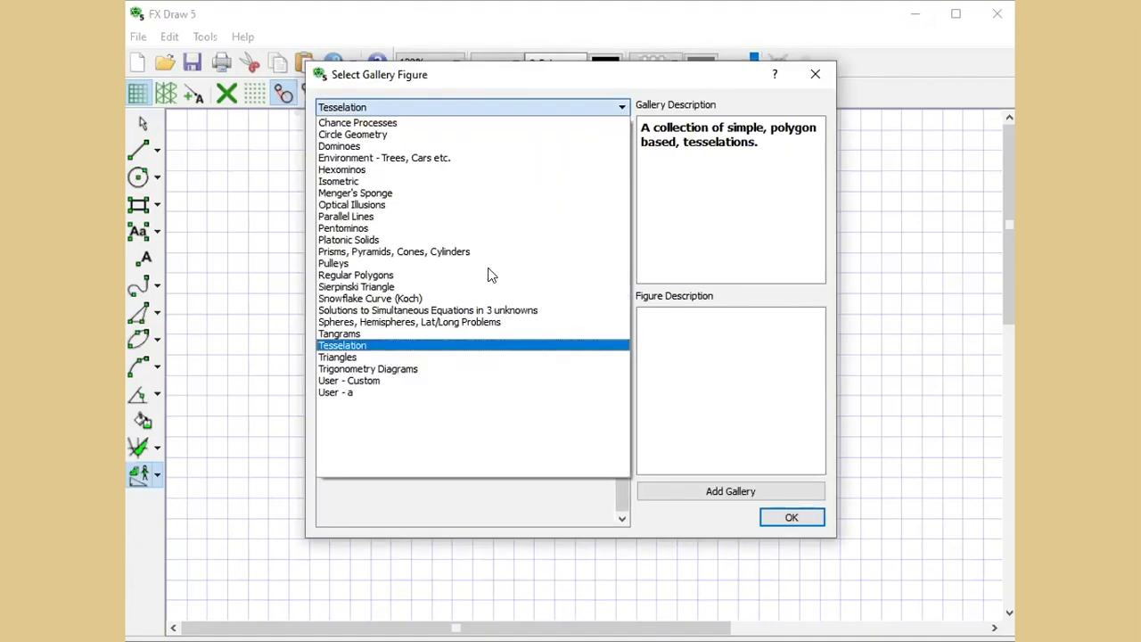
pyautogui.click(351, 357)
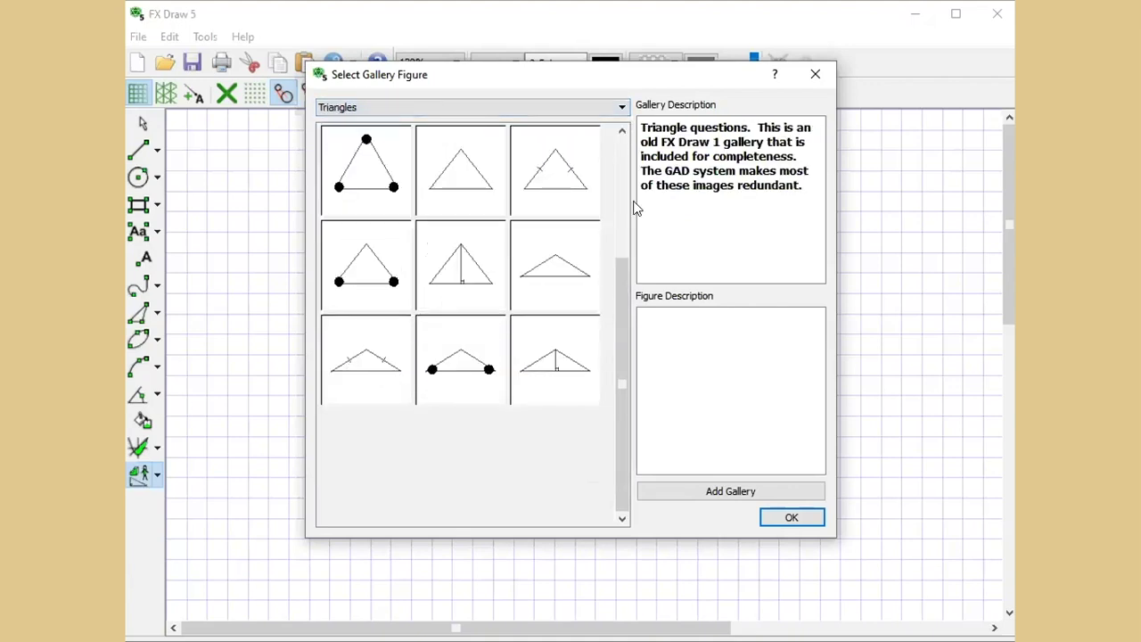
pyautogui.scroll(3, 624, 194)
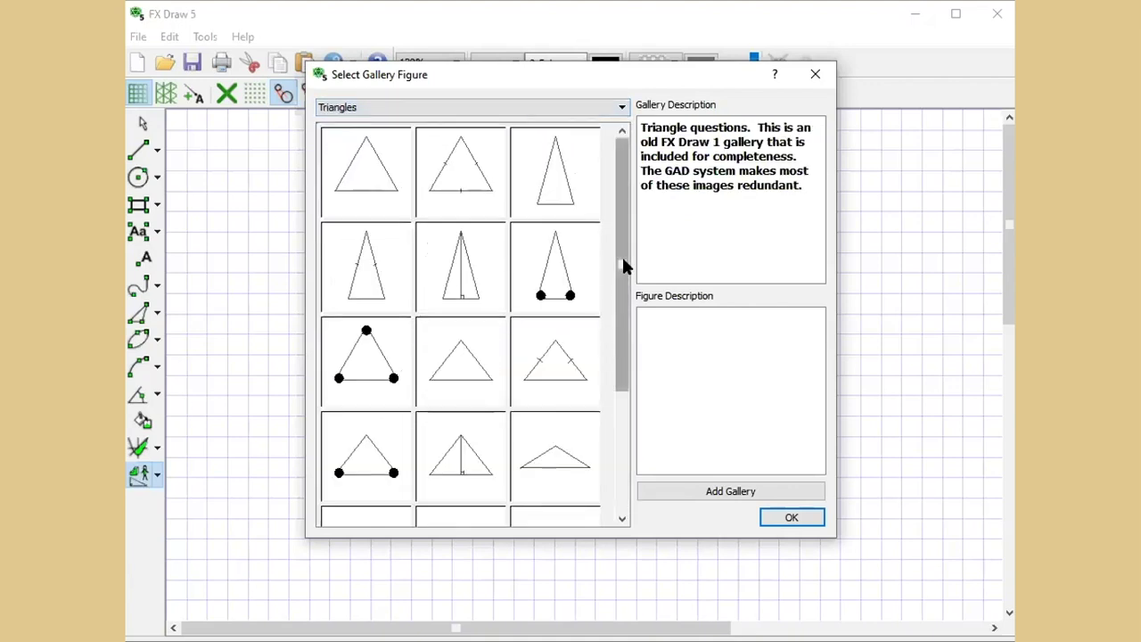
# Step: Switch to the Trigonometry Diagrams gallery and look through its predrawn problems down to the end and back
pyautogui.click(623, 108)
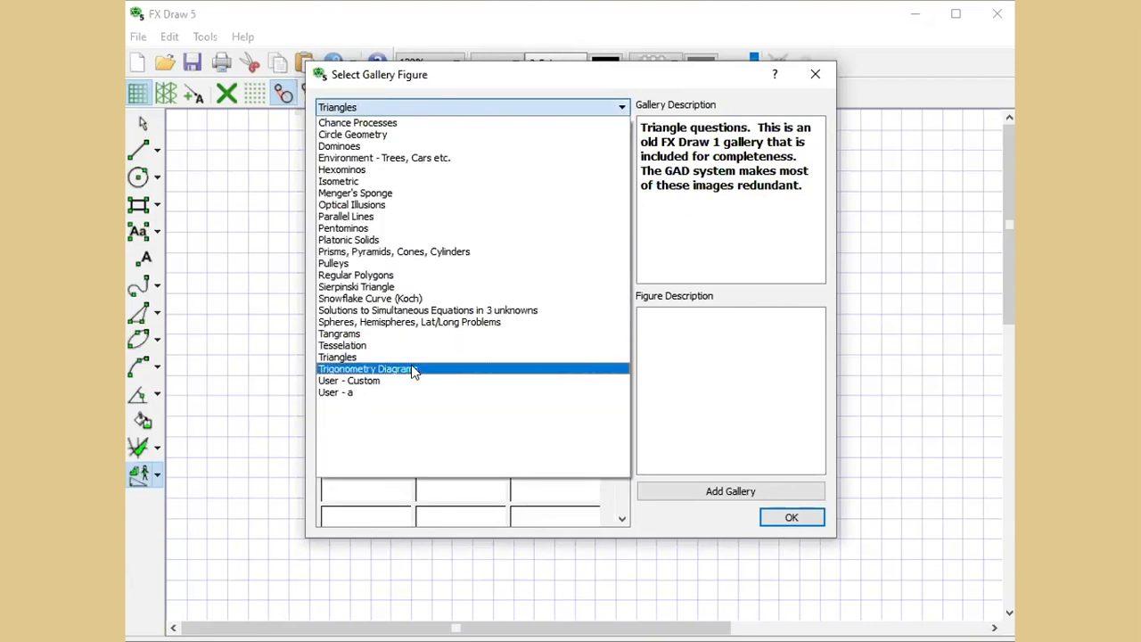
pyautogui.press('Escape')
pyautogui.press('Down')
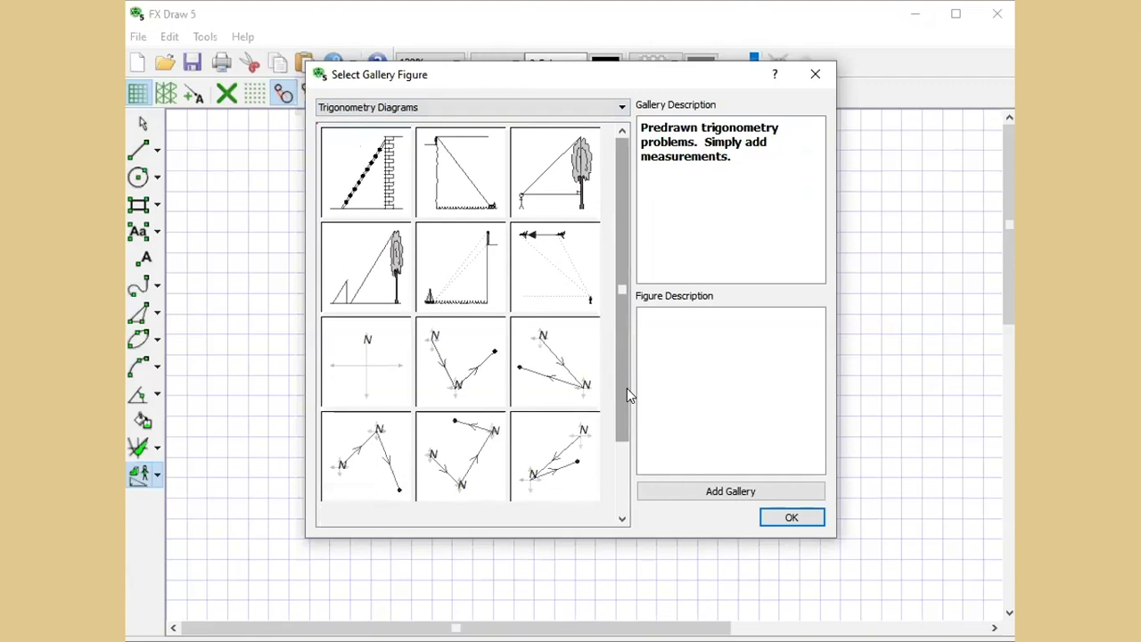
pyautogui.click(620, 470)
pyautogui.moveTo(619, 470); pyautogui.dragTo(621, 185)
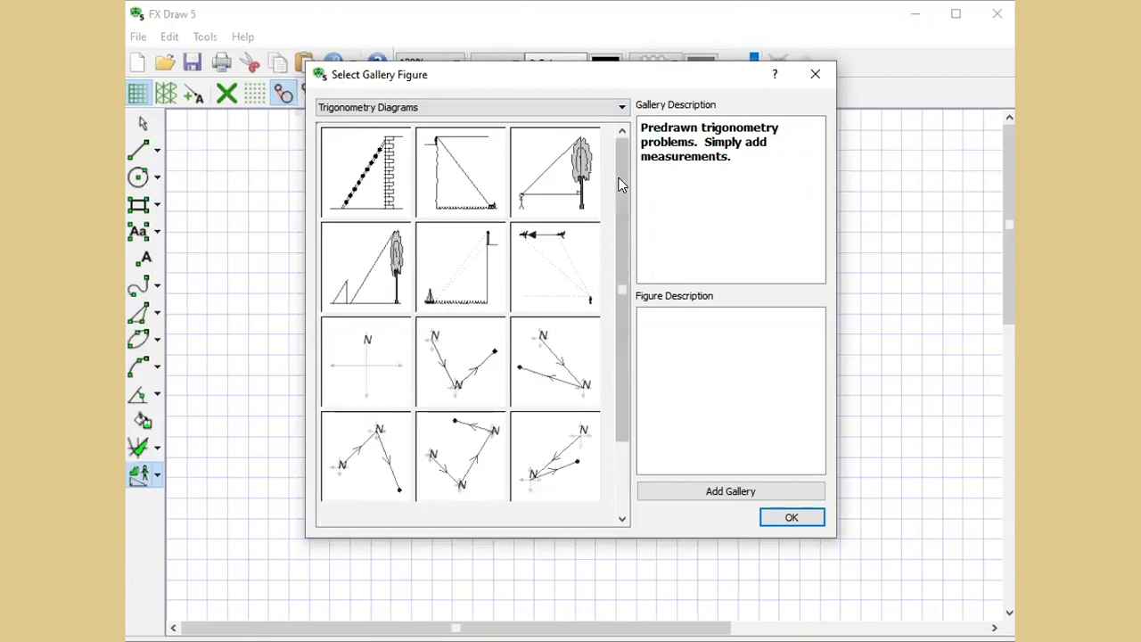
# Step: View the User - Custom gallery, then close the gallery figure selection without choosing a figure
pyautogui.click(621, 109)
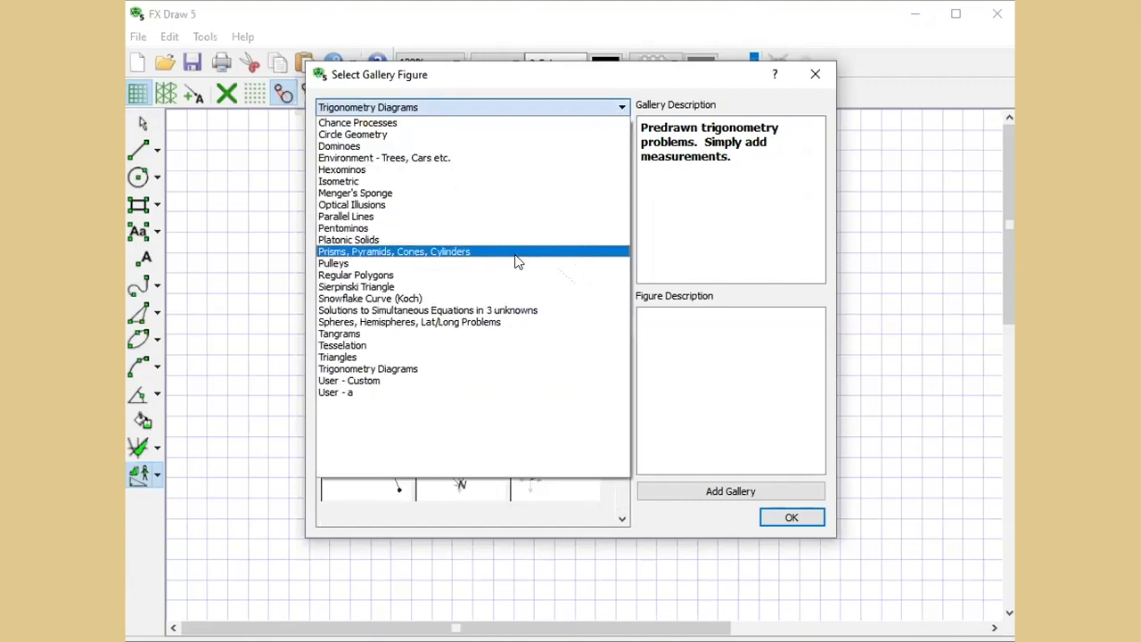
pyautogui.click(386, 381)
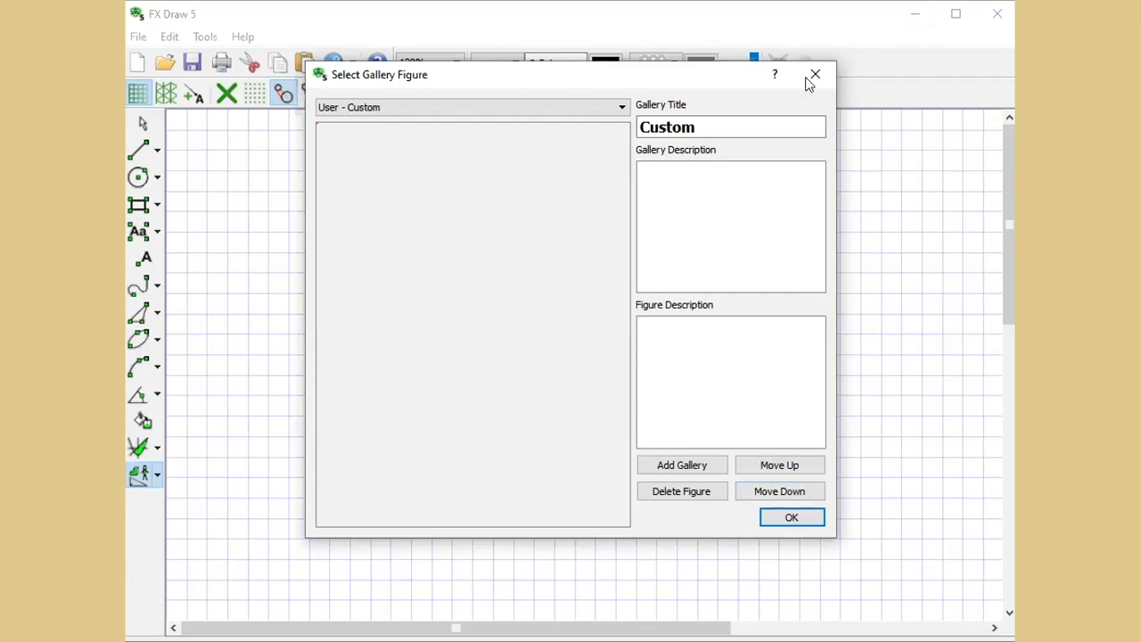
pyautogui.press('Escape')
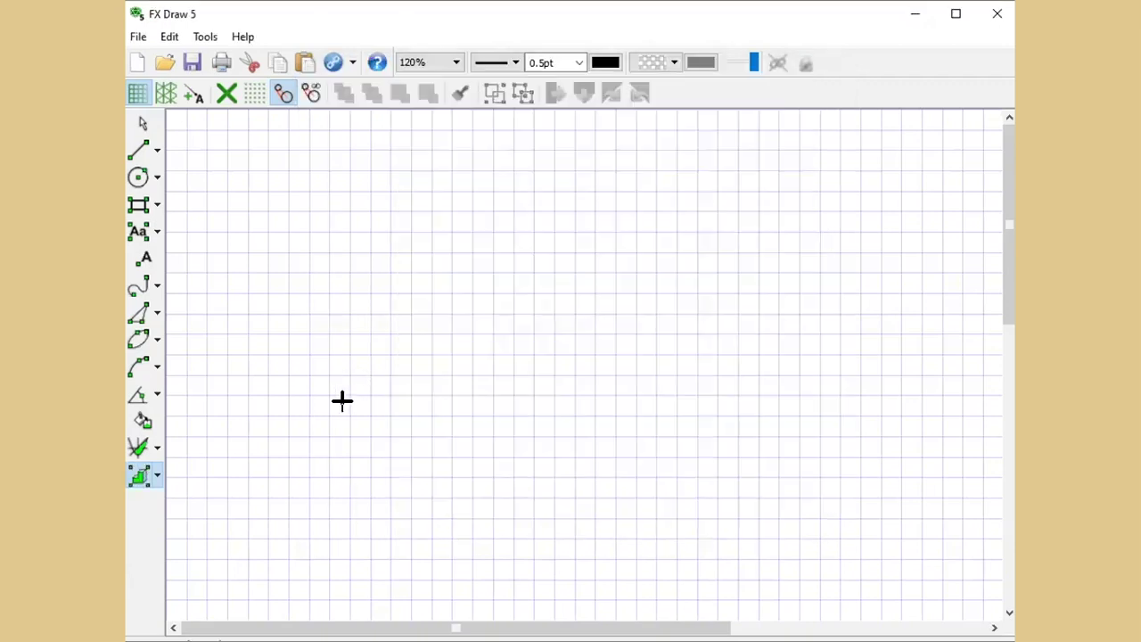